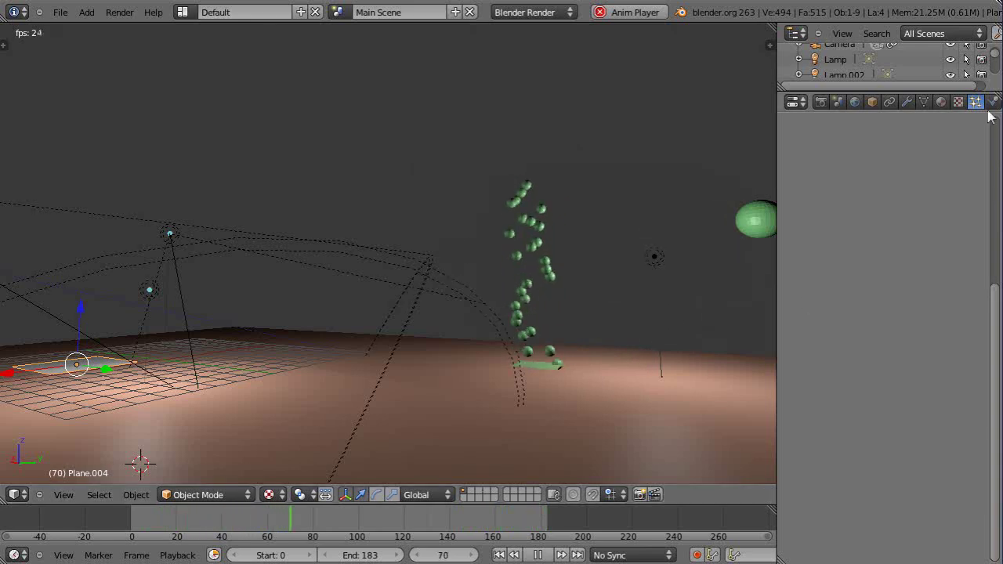
- Set the particle lifetime of the green emitter plane to 52.6
right_click(541, 371)
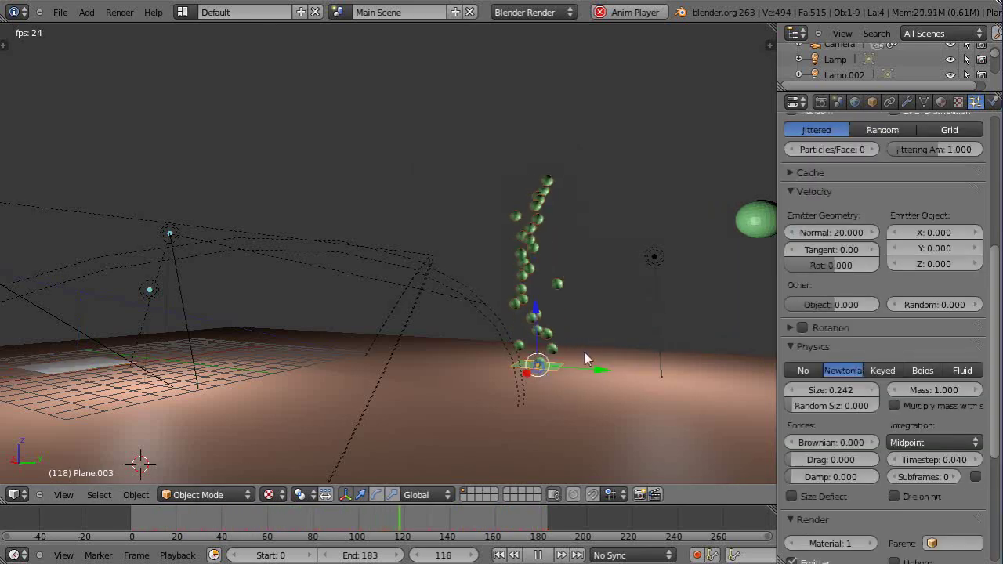
scroll(998, 318, up, 8)
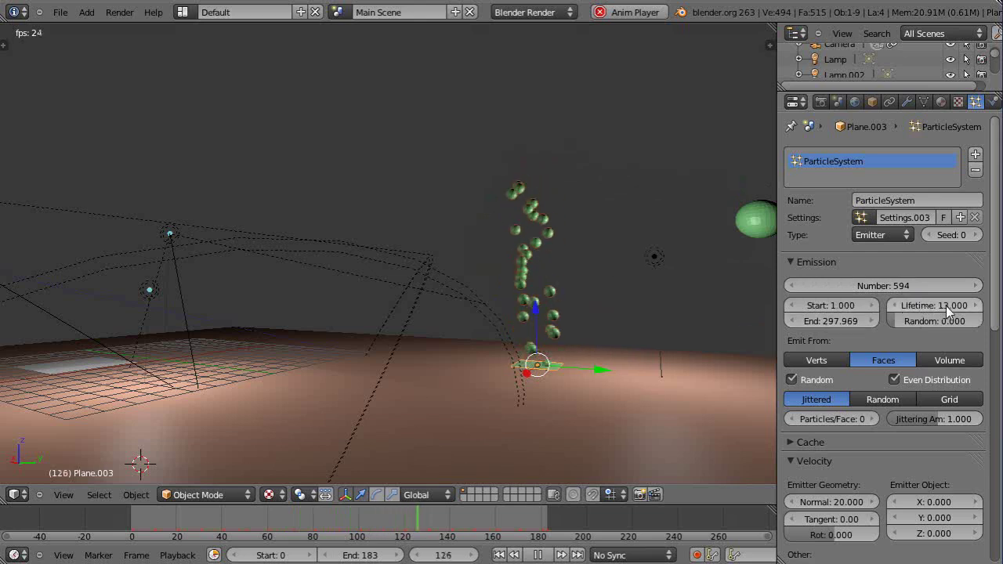
click(947, 307)
drag(951, 308, 994, 270)
scroll(994, 270, down, 5)
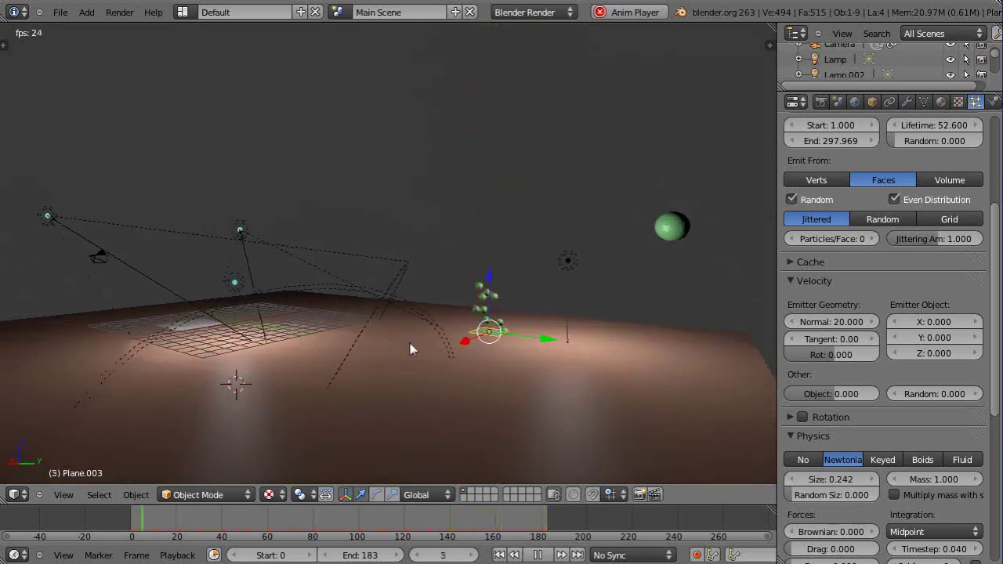
- Assign the existing Material.001 to the uncoloured plane on the grid, Plane.004
right_click(190, 324)
right_click(190, 324)
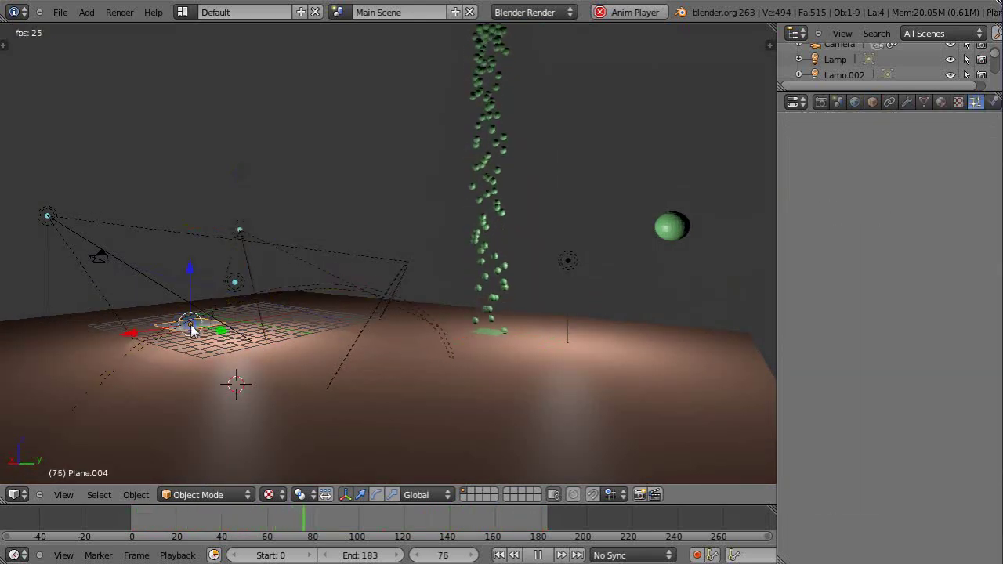
click(940, 102)
click(793, 206)
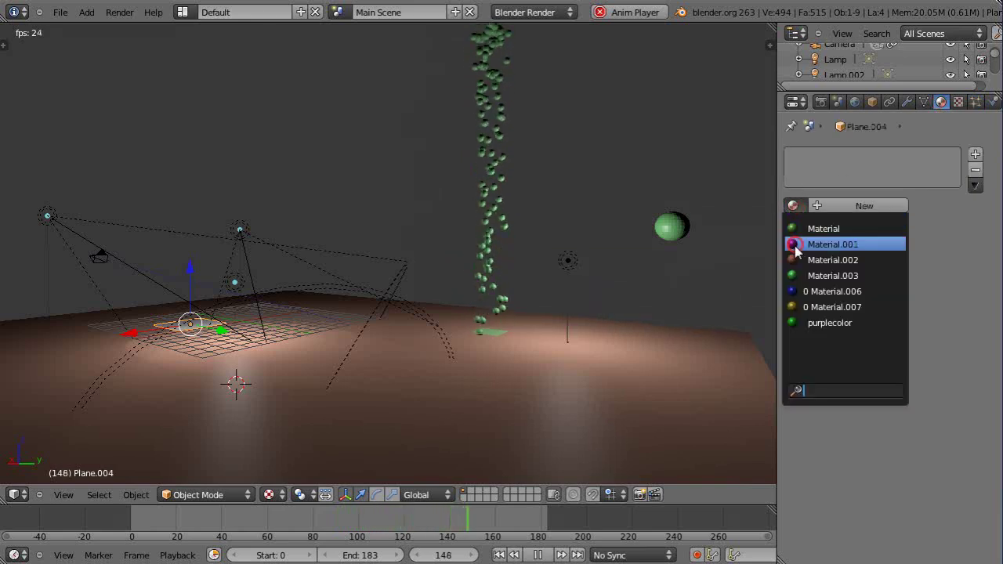
click(794, 244)
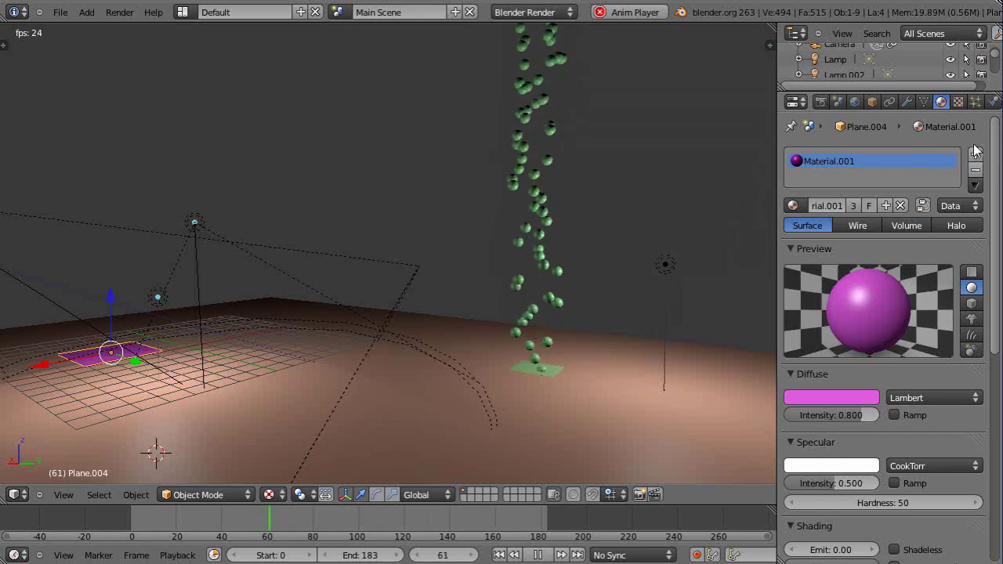
- Add a particle system to Plane.004 and set its particle lifetime to about 213.2
click(978, 102)
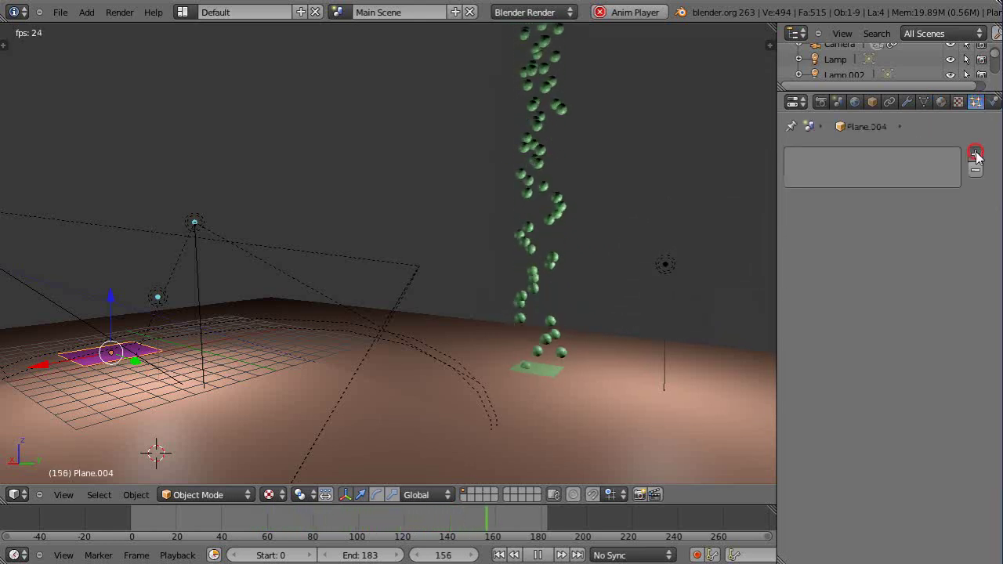
click(976, 153)
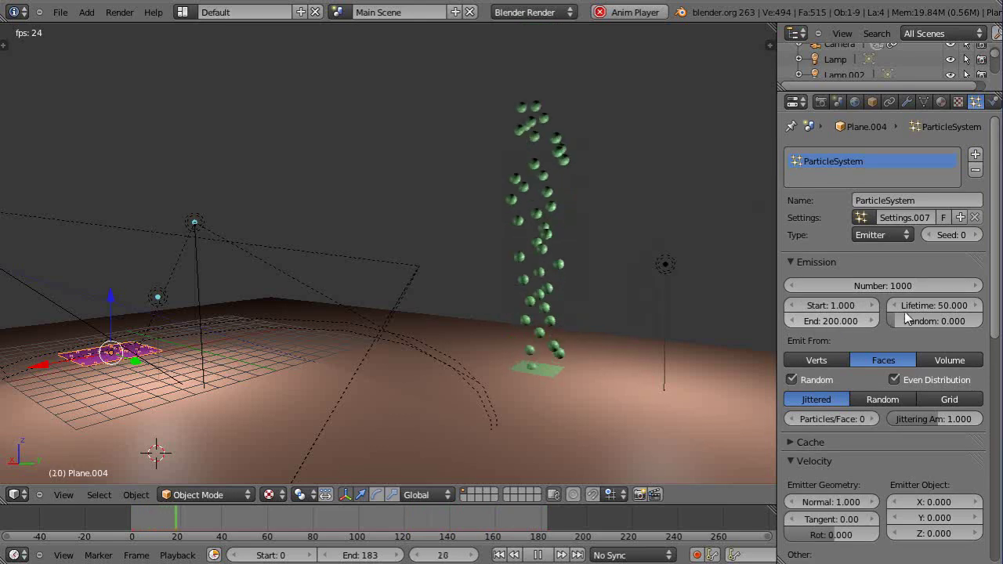
drag(921, 306, 939, 305)
- Set the normal emission velocity of Plane.004's particles to about 12.1
click(803, 505)
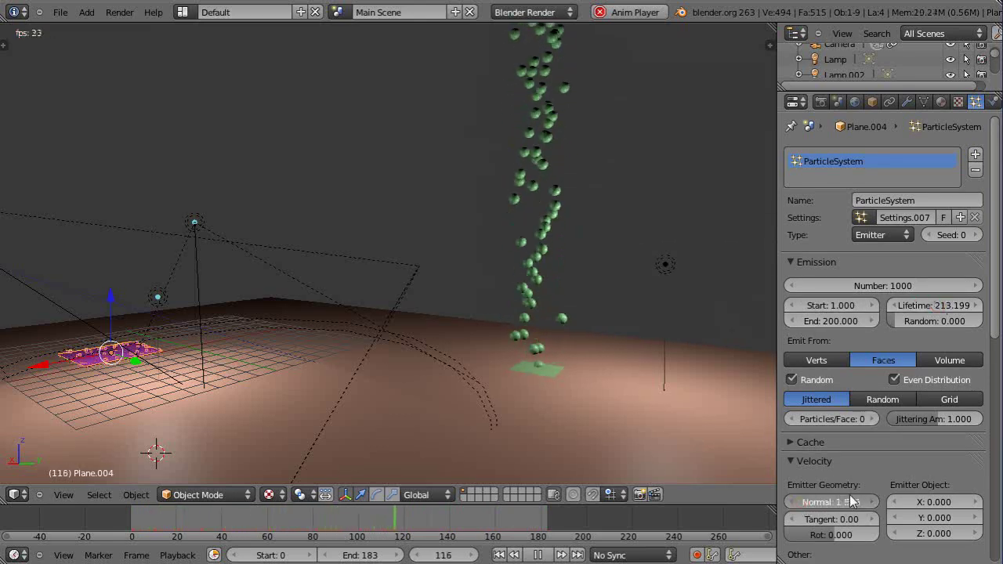
drag(853, 497, 905, 489)
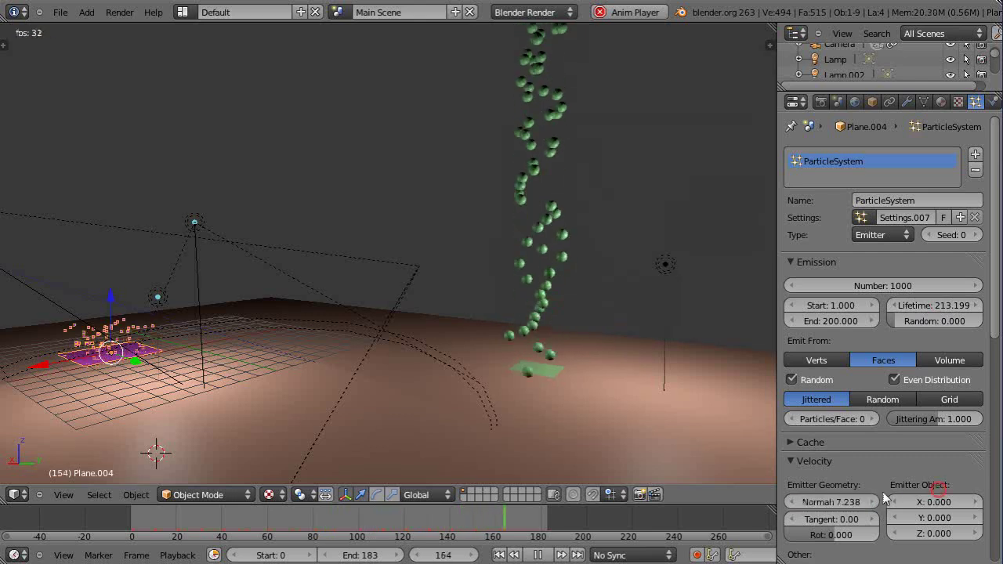
drag(821, 510, 884, 490)
- Switch the purple plane's particle physics to Keyed
right_click(536, 374)
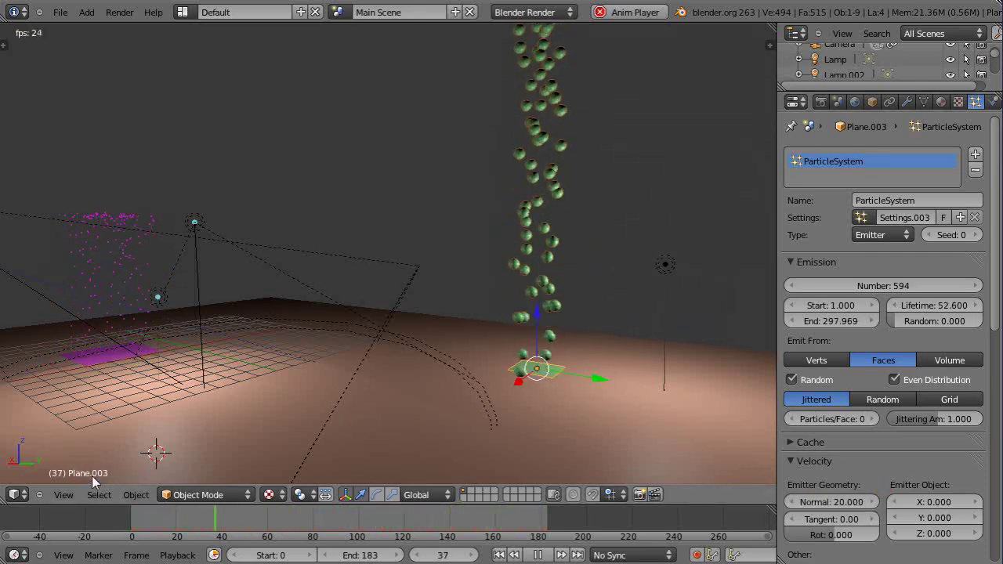
right_click(115, 354)
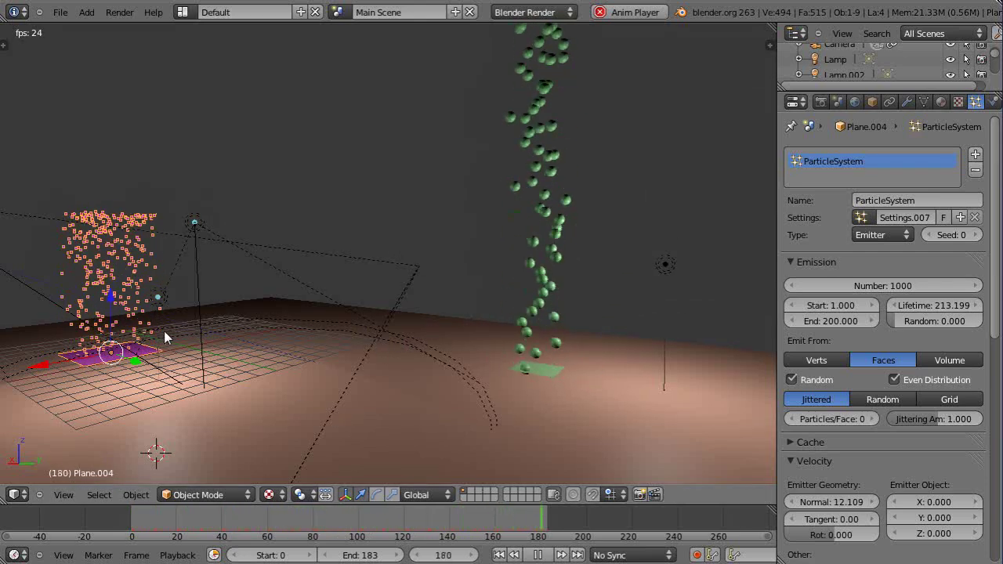
scroll(972, 408, down, 12)
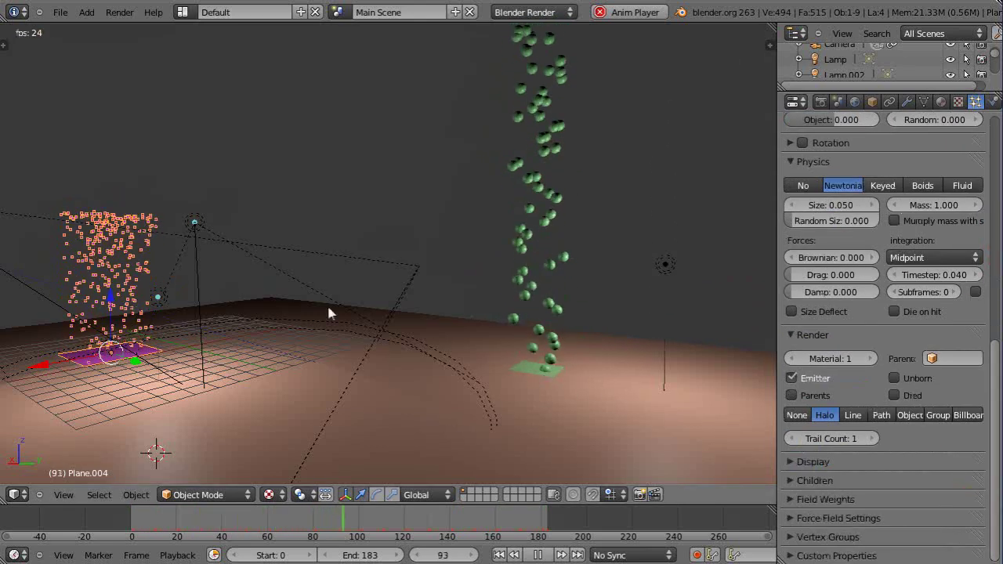
click(882, 186)
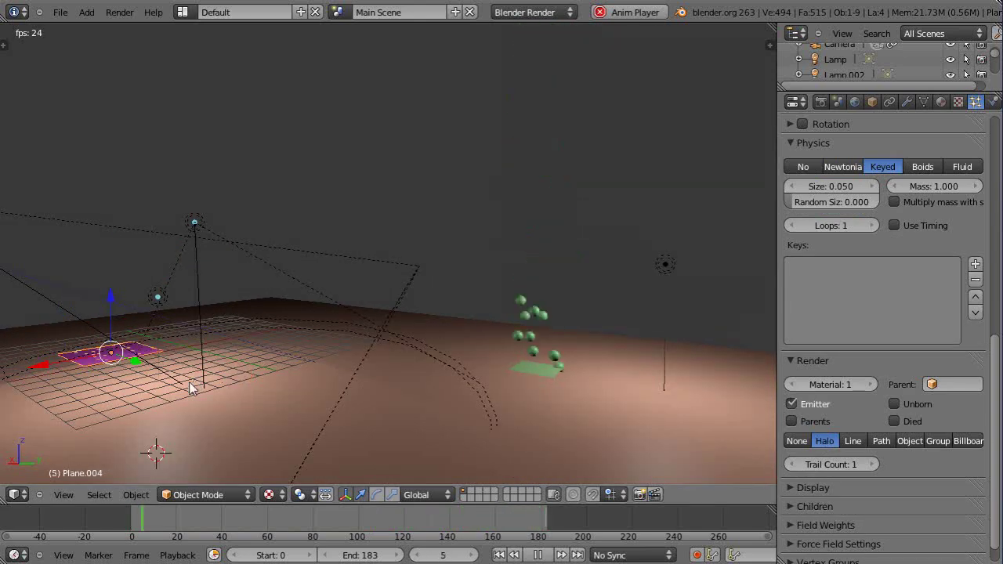
- Switch the green emitter plane's particle physics to Keyed and add two keys to its key list
right_click(511, 366)
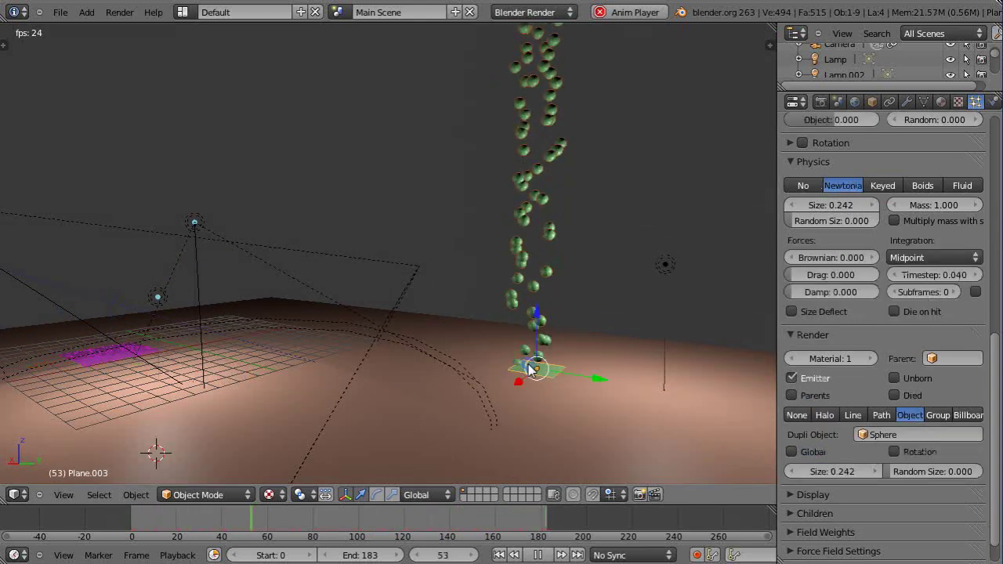
click(881, 190)
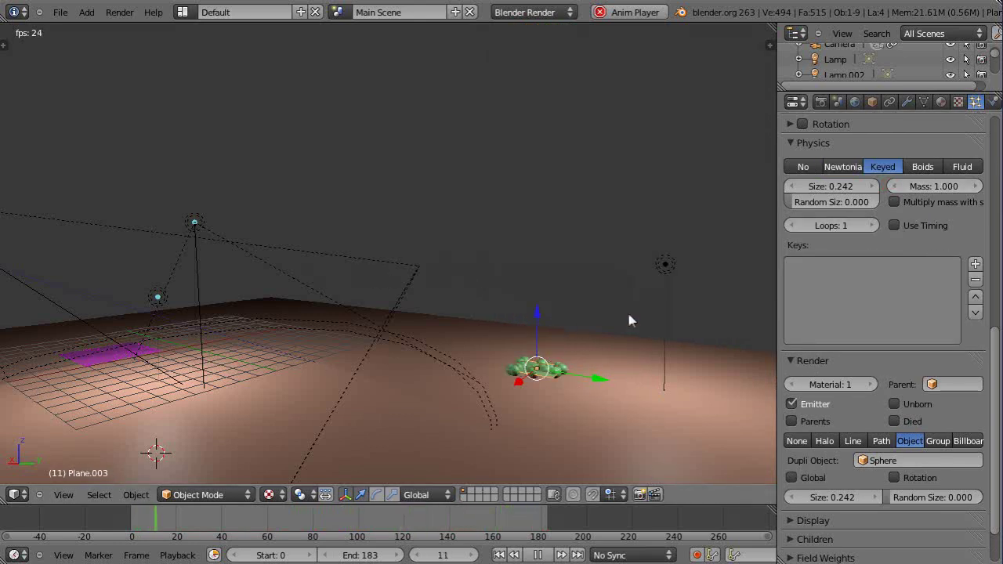
scroll(954, 245, up, 4)
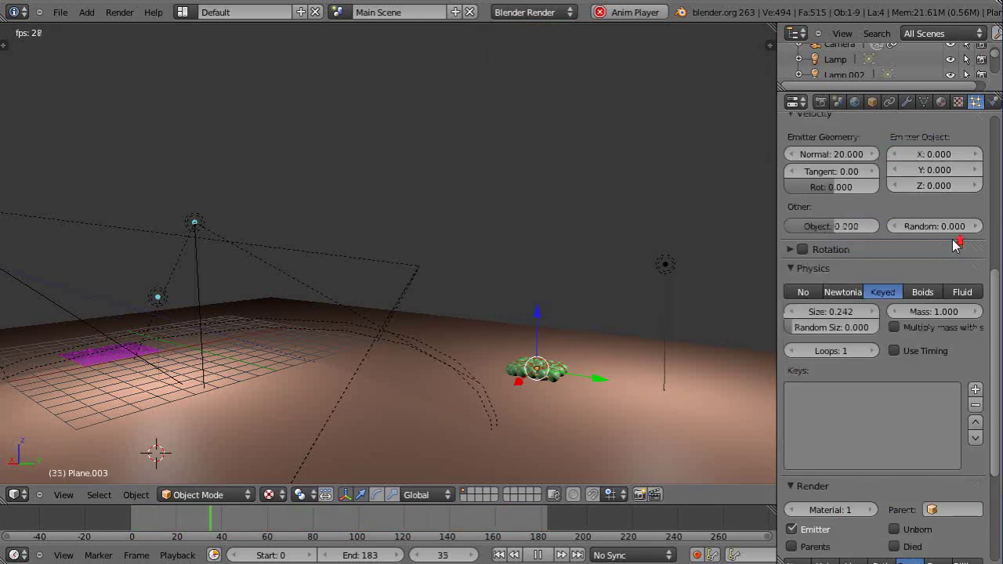
click(976, 390)
click(976, 391)
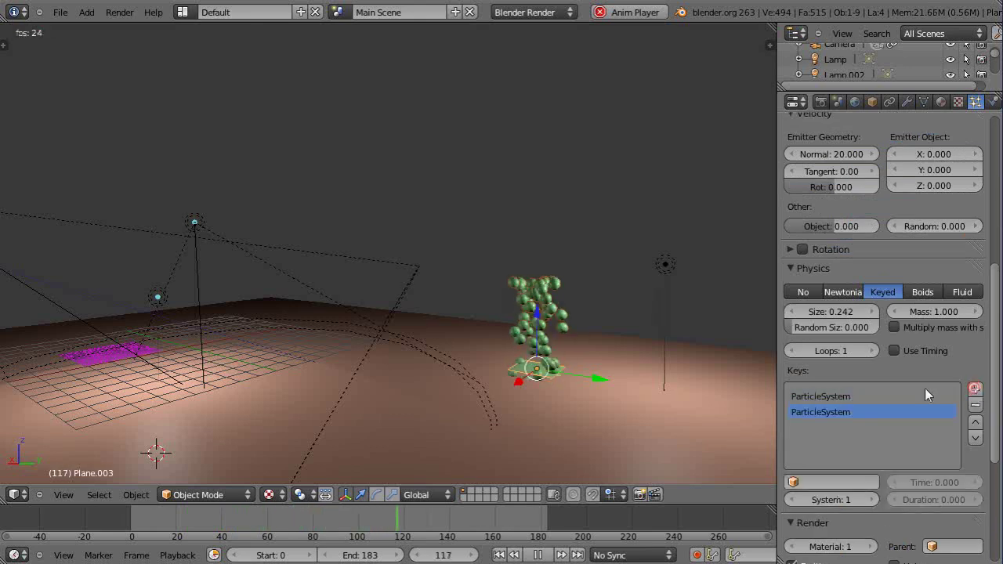
- Set Plane.004 as the target object of the second key in the green emitter's keyed physics
click(823, 411)
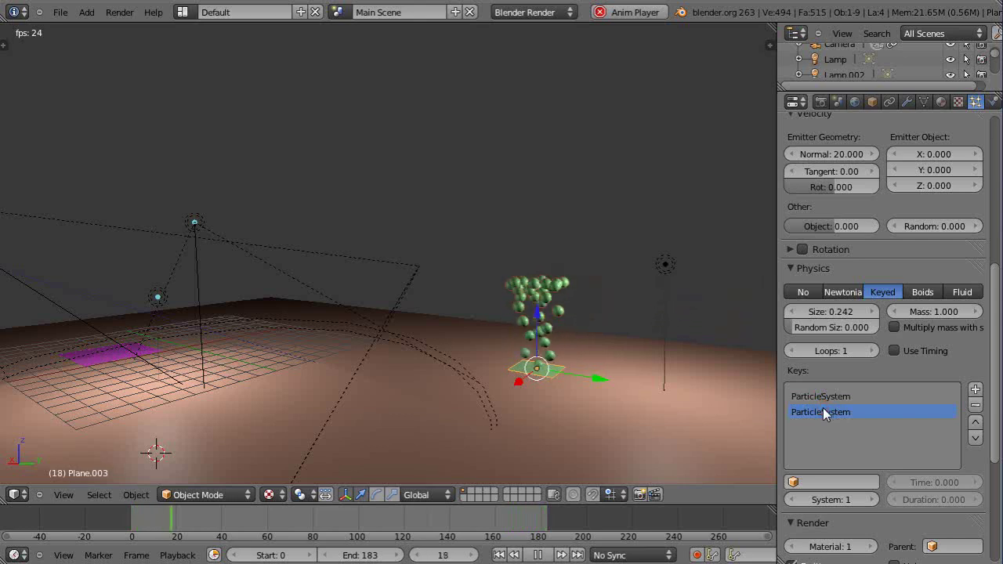
right_click(83, 358)
right_click(87, 364)
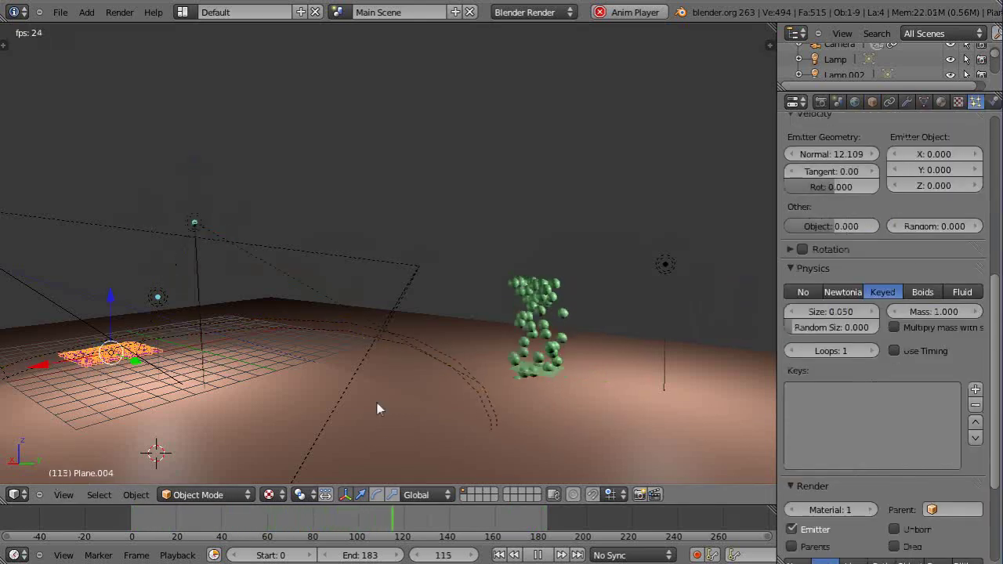
right_click(527, 368)
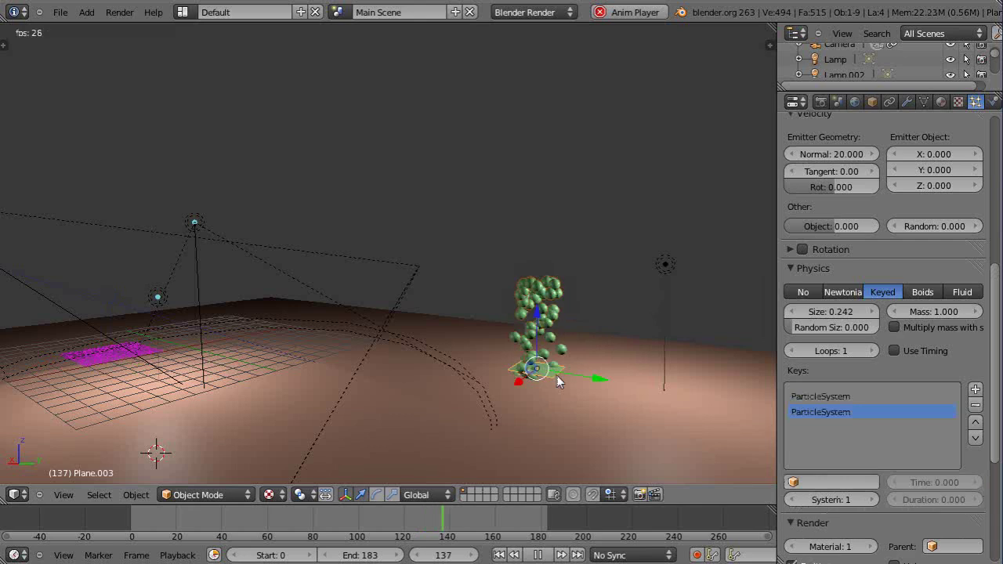
click(814, 483)
scroll(813, 411, down, 5)
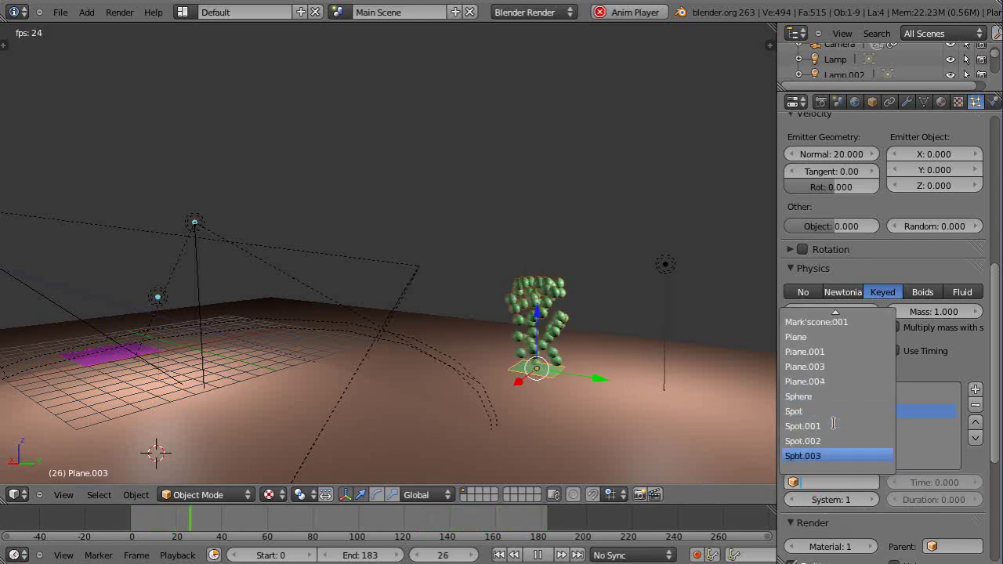
click(811, 382)
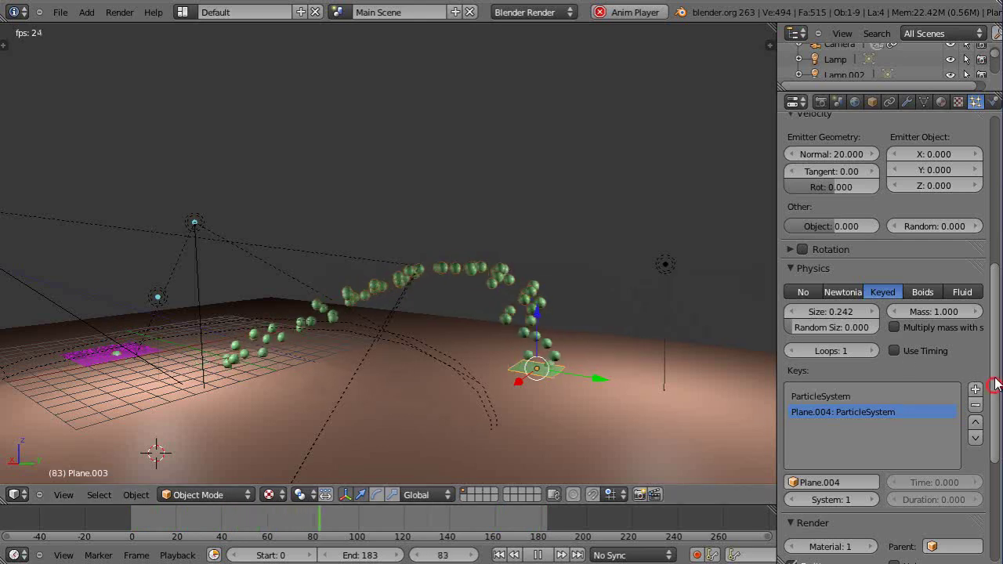
- Set the green emitter's particle number to 397
drag(999, 385, 1001, 225)
click(899, 287)
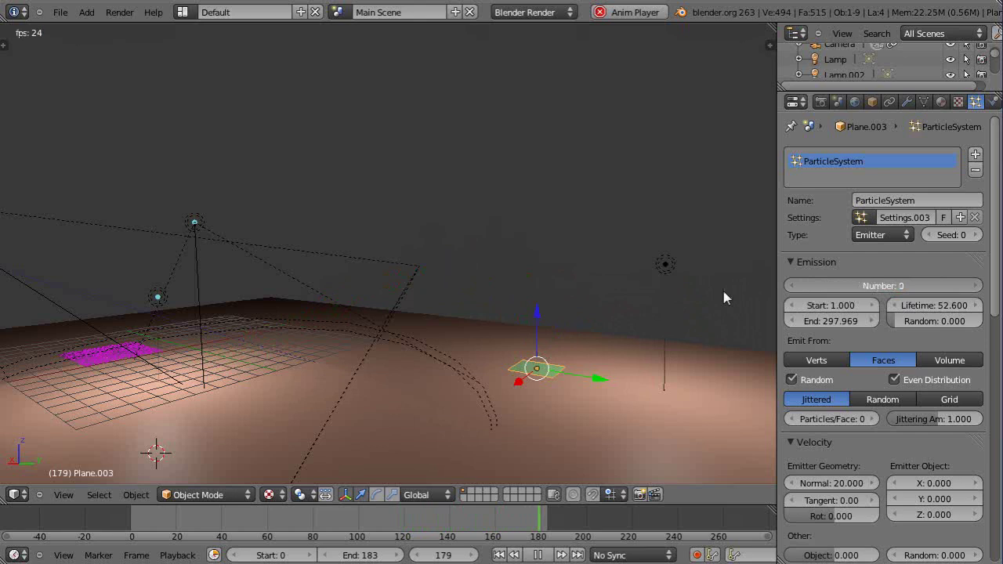
drag(731, 290, 794, 286)
- Set the green emitter's particle lifetime to 76.6 and its emission end frame to about 101.2
drag(918, 306, 927, 304)
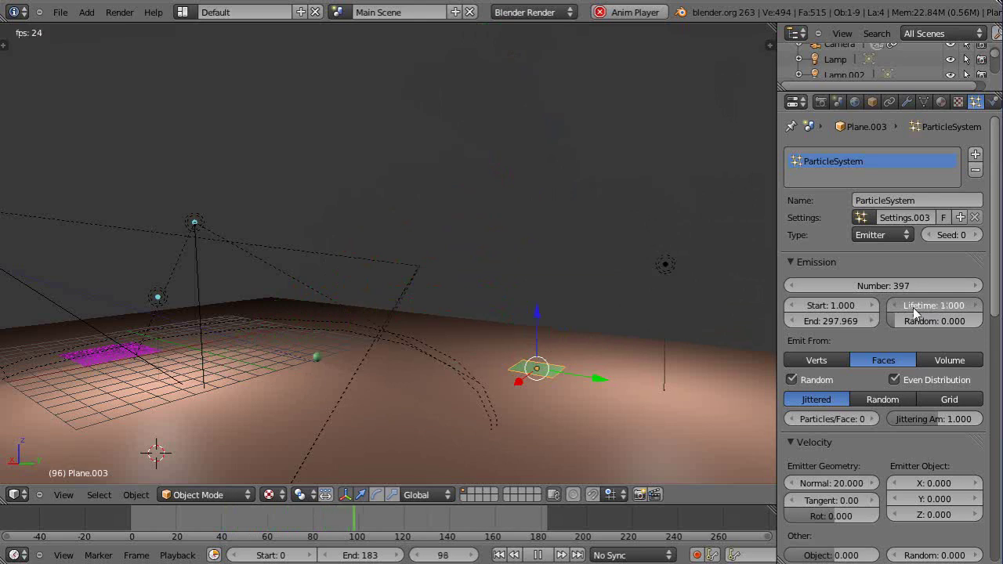
drag(918, 311, 919, 311)
drag(848, 325, 829, 323)
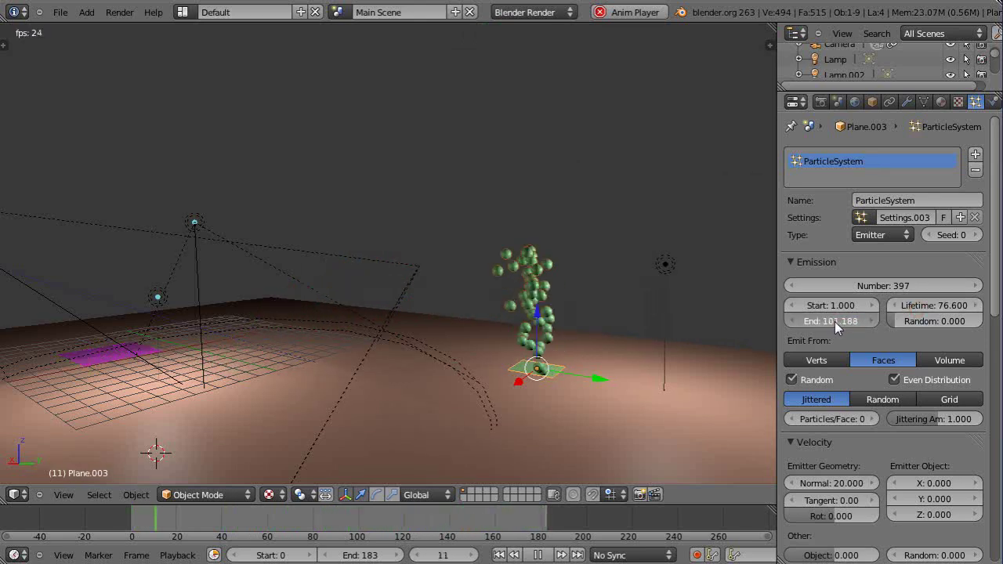
- Raise the purple target plane along Z by about 3.1 units, and then slightly higher
middle_drag(424, 392, 403, 408)
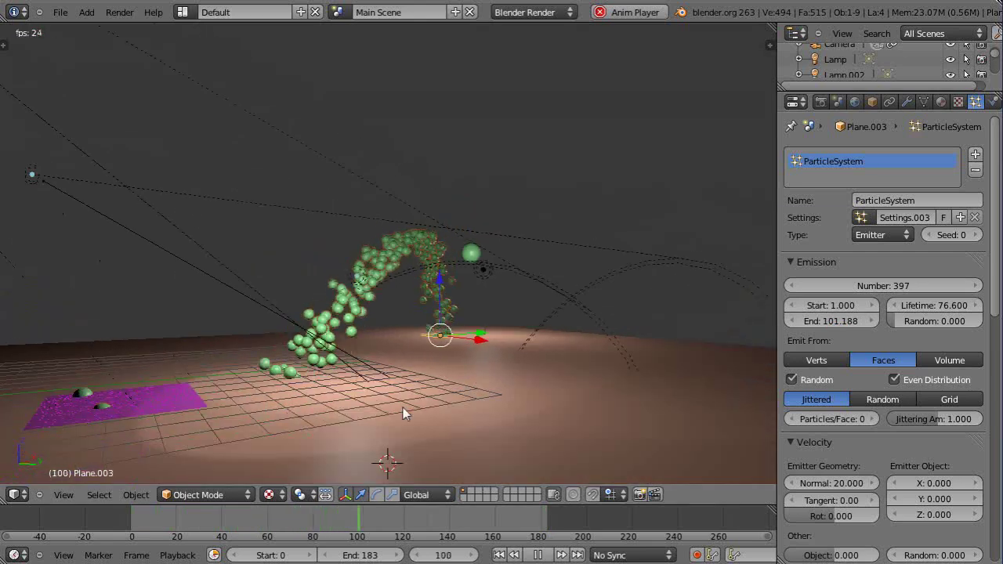
right_click(124, 390)
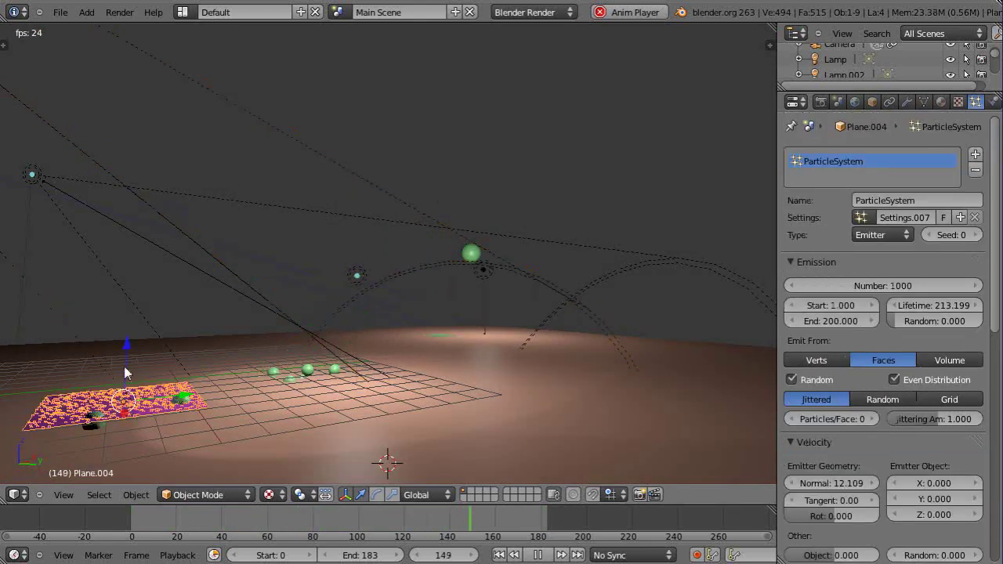
key(g)
key(z)
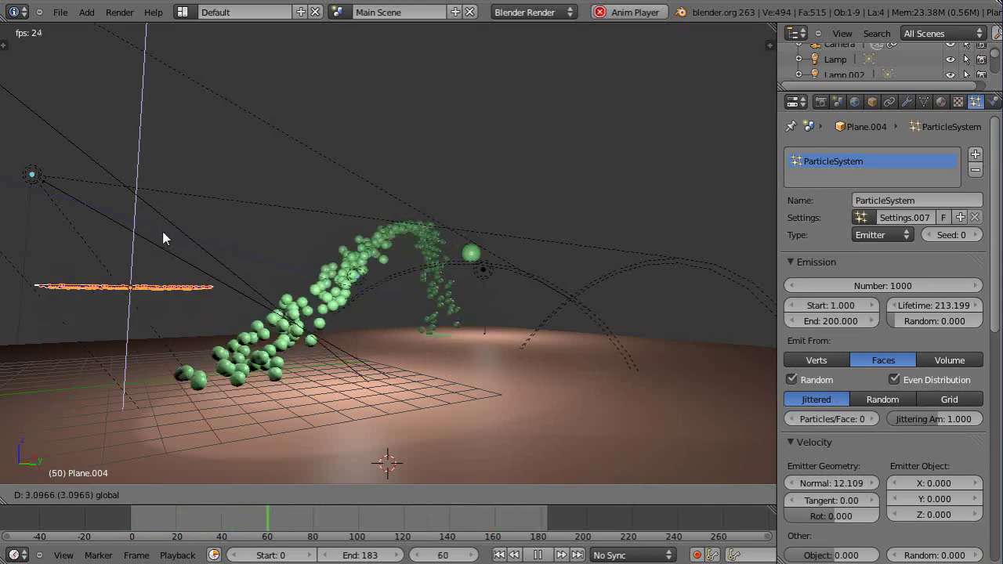
click(163, 232)
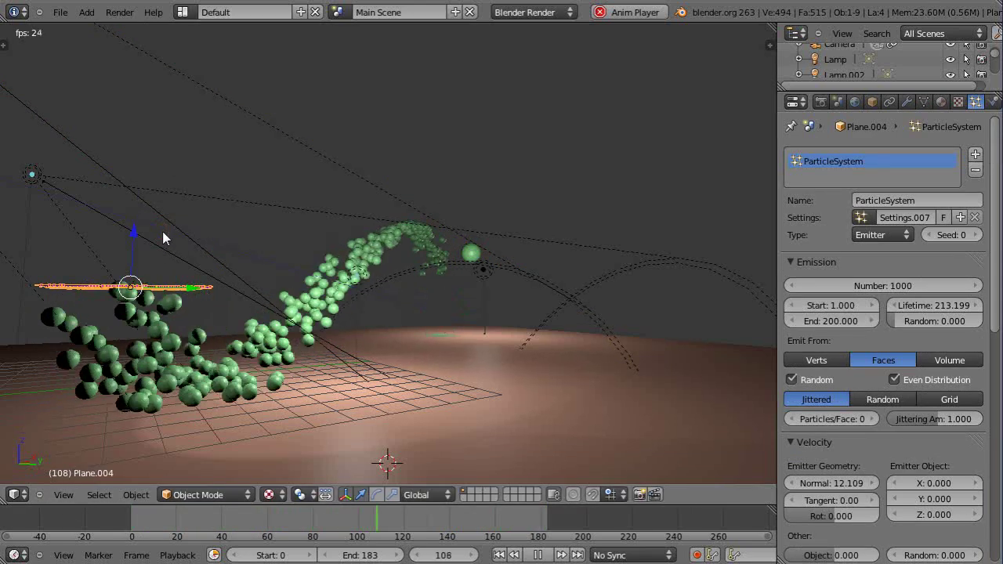
drag(131, 230, 145, 204)
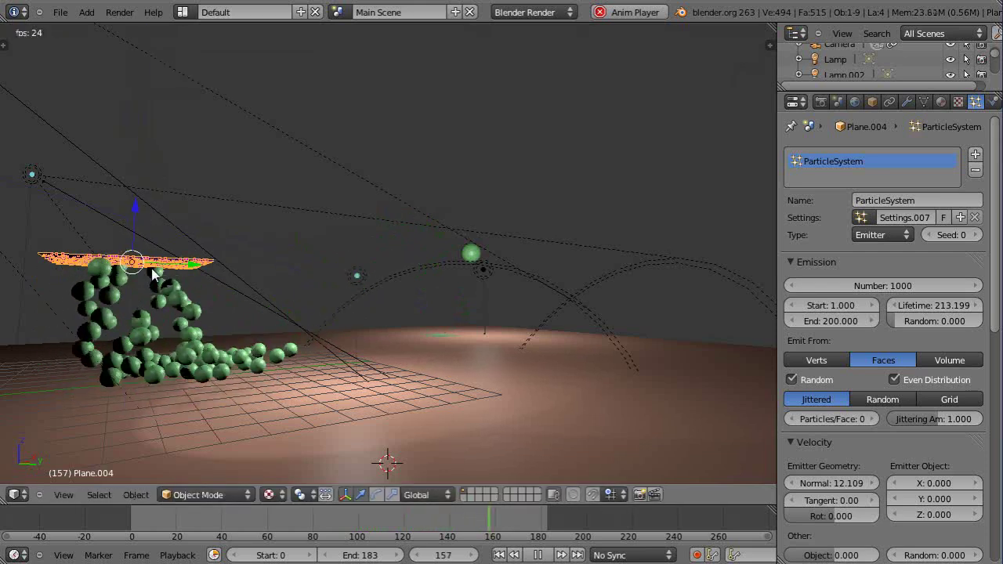
- Rotate the raised purple target plane 180 degrees about the Z axis and 180 degrees about the Y axis
middle_drag(262, 340, 207, 349)
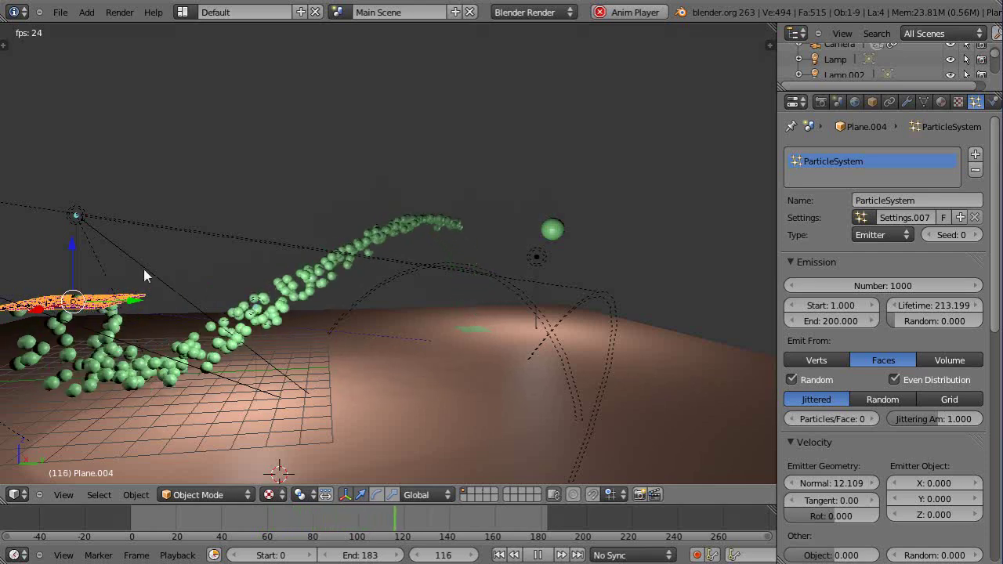
text(ry180)
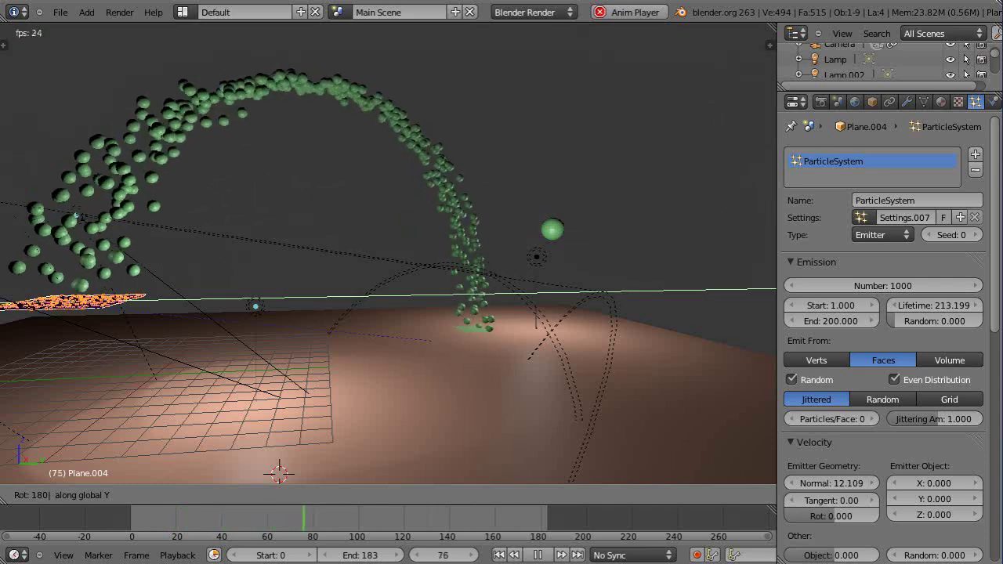
text(z)
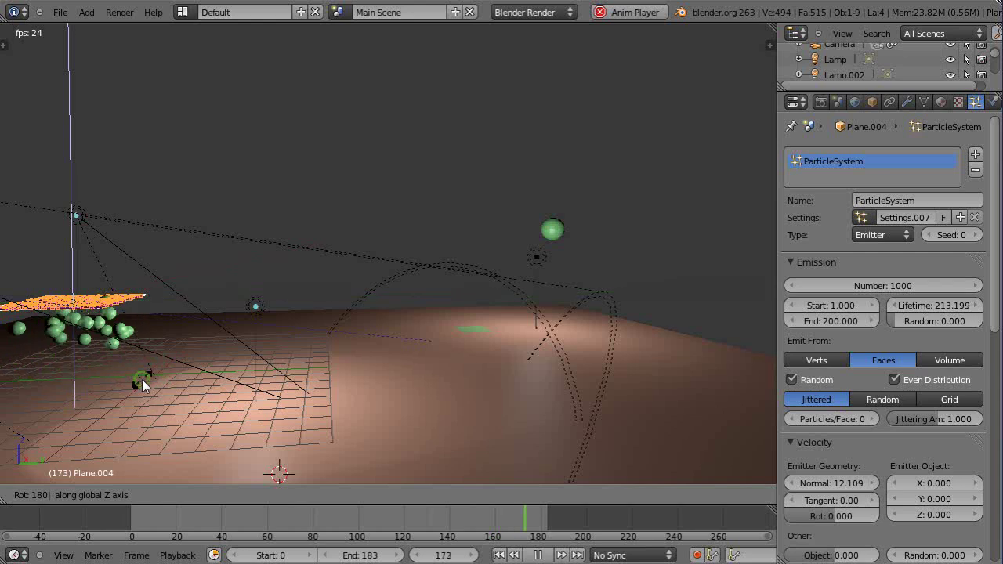
key(Return)
text(r180y)
click(211, 289)
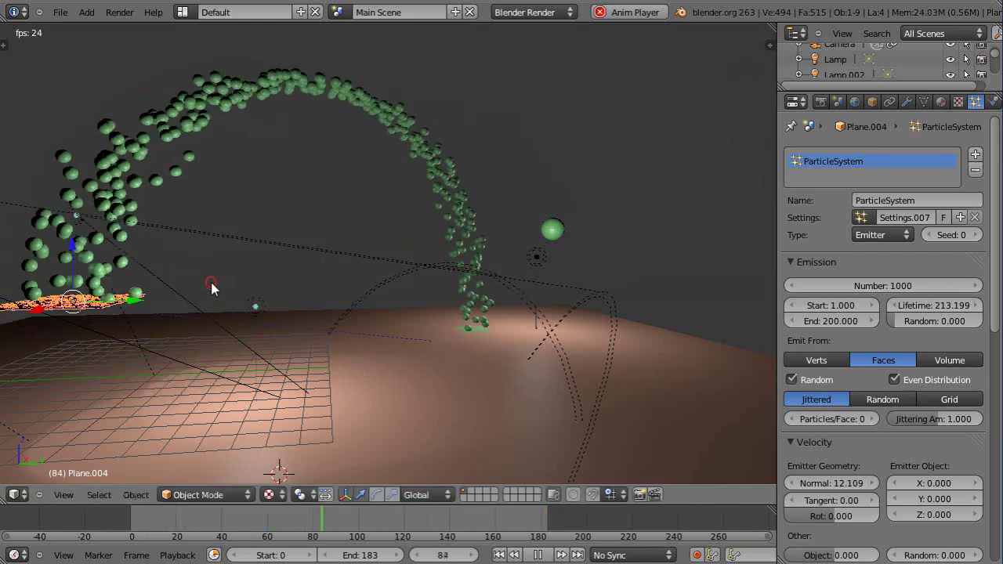
- Set the green emitter's particle lifetime to 109 and its emission end frame to about 197.2
middle_drag(179, 362, 120, 376)
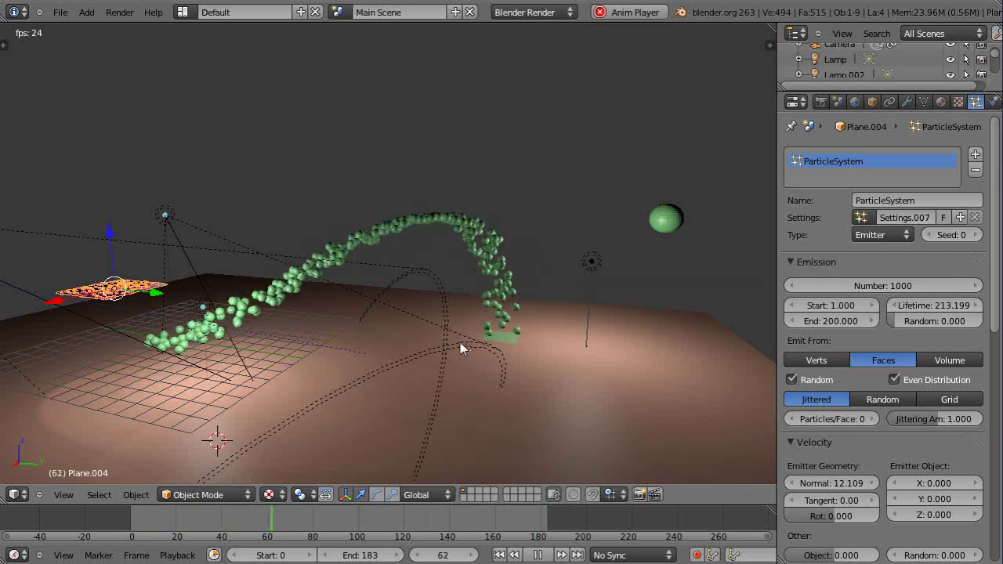
middle_drag(361, 349, 224, 385)
scroll(394, 353, up, 3)
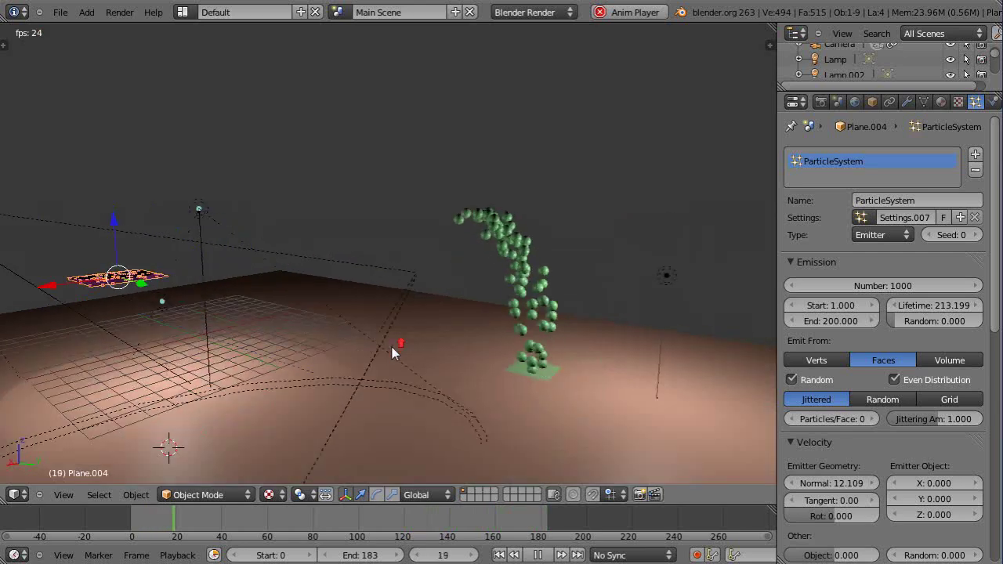
right_click(533, 366)
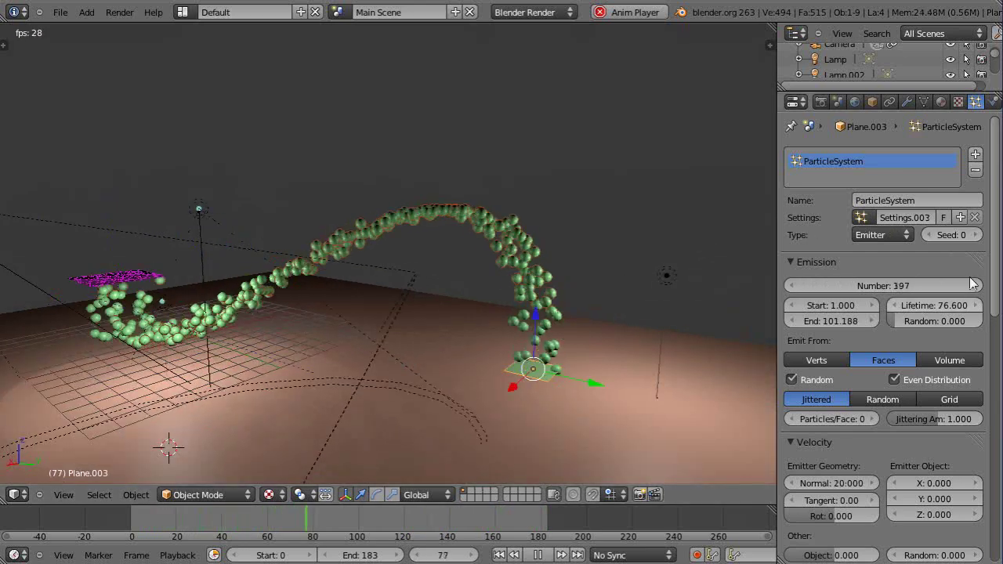
click(928, 308)
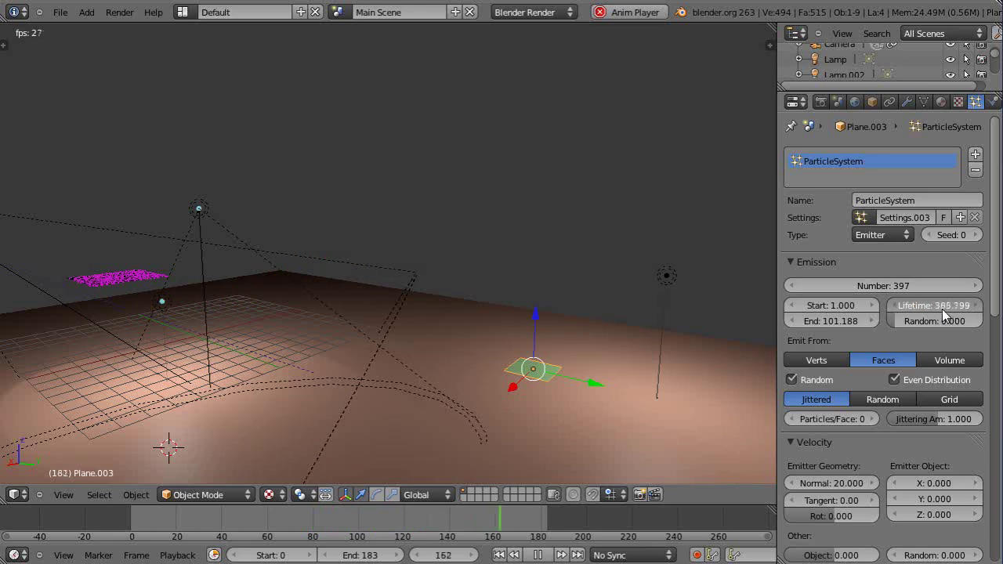
drag(935, 307, 920, 305)
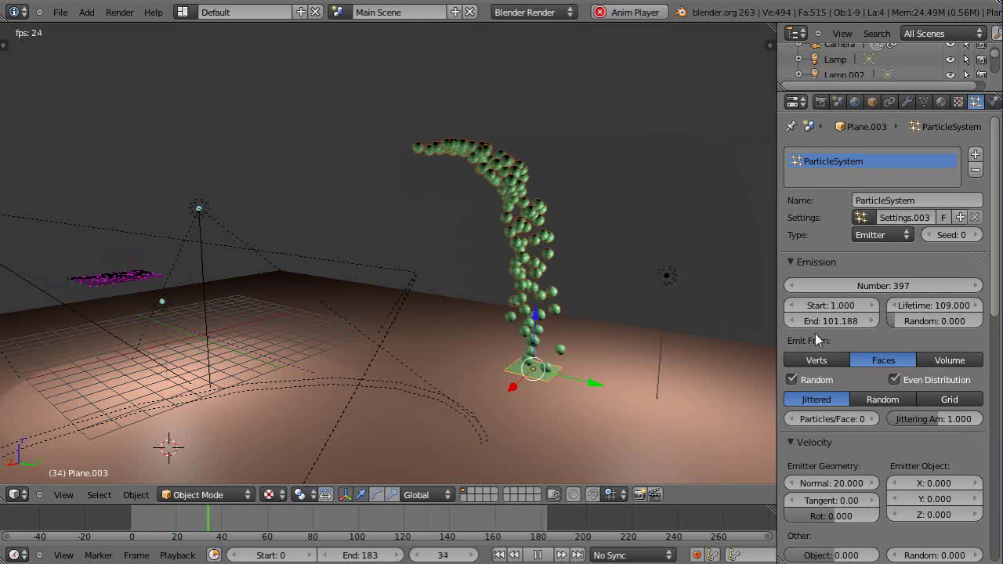
mouse_move(815, 321)
mouse_down()
mouse_move(845, 322)
mouse_move(806, 325)
mouse_up()
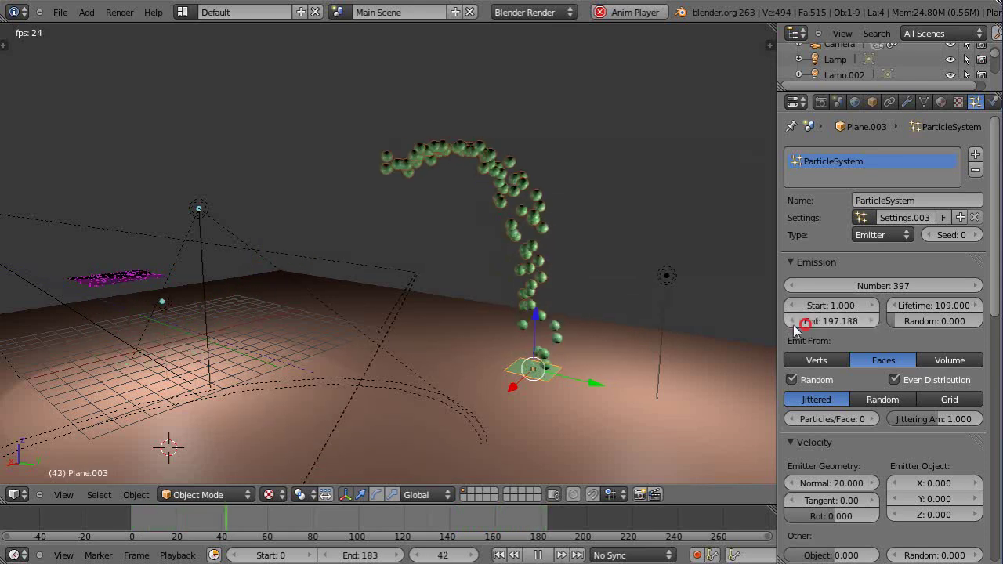
- Reposition the purple target plane along the global X axis in several successive moves
right_click(115, 283)
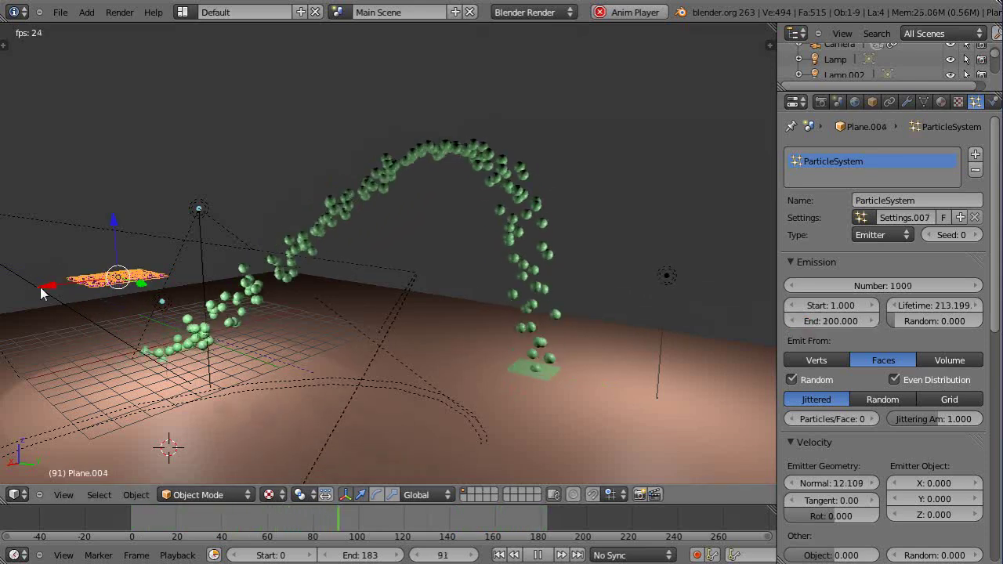
key(g)
key(x)
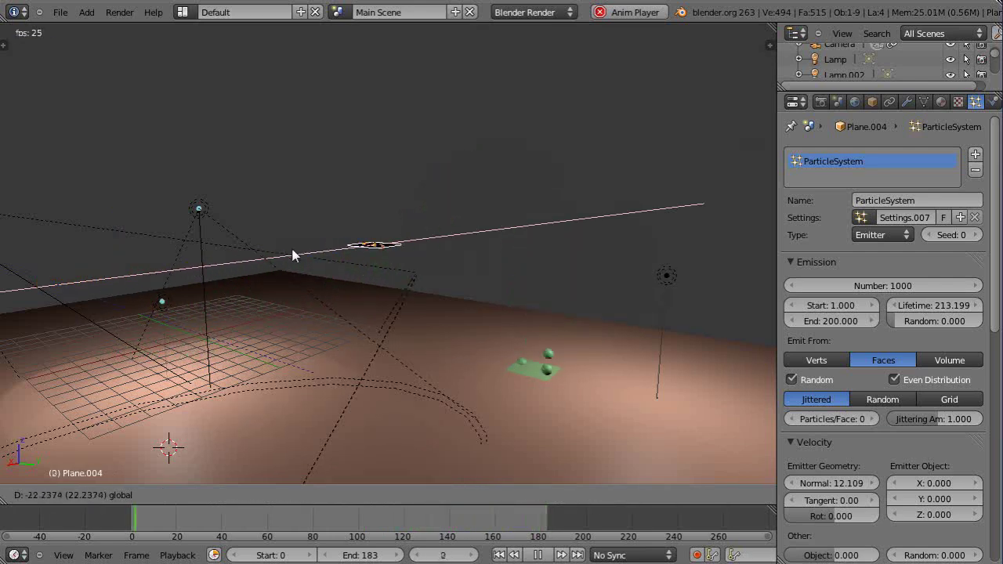
click(206, 290)
middle_drag(205, 290, 313, 398)
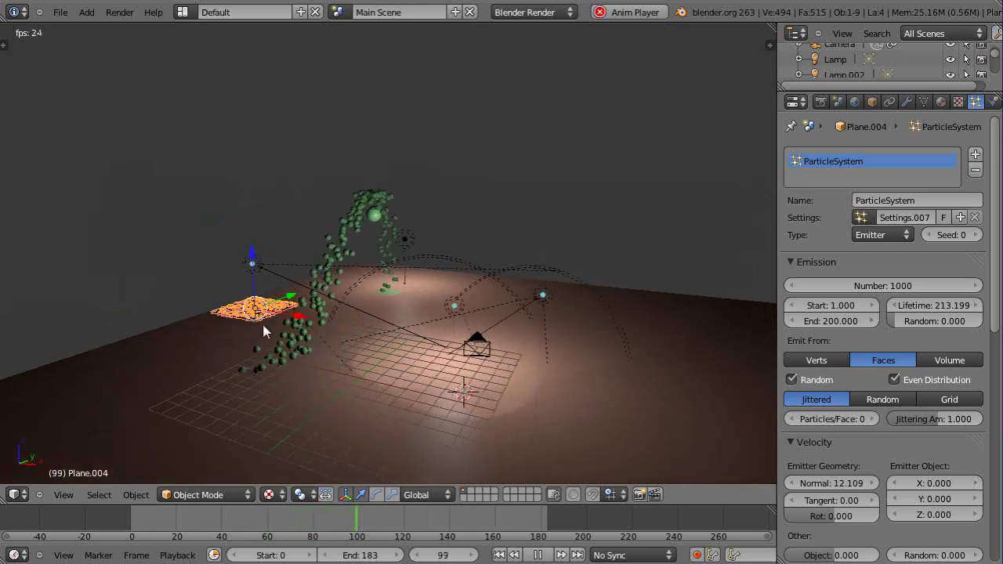
key(g)
key(x)
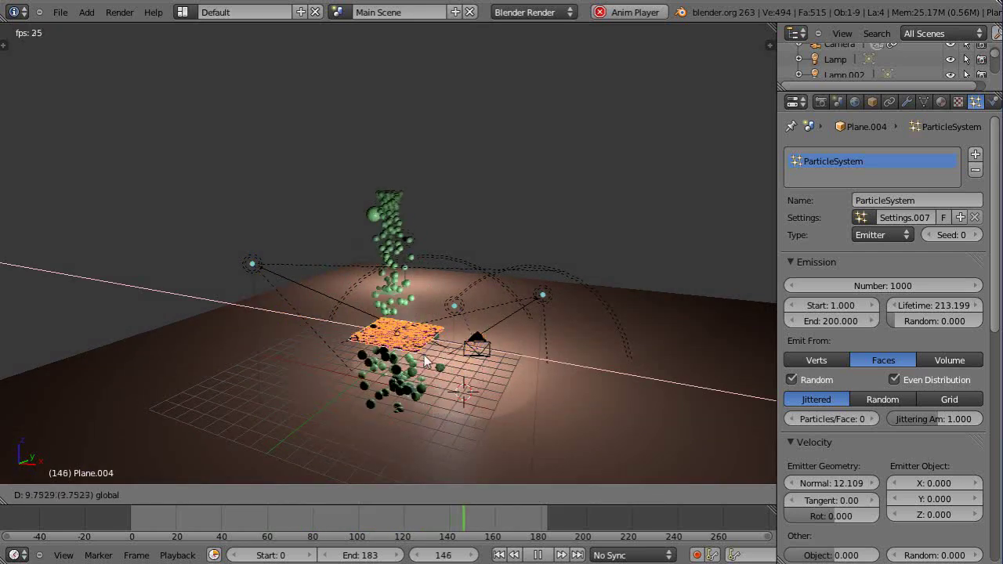
click(314, 287)
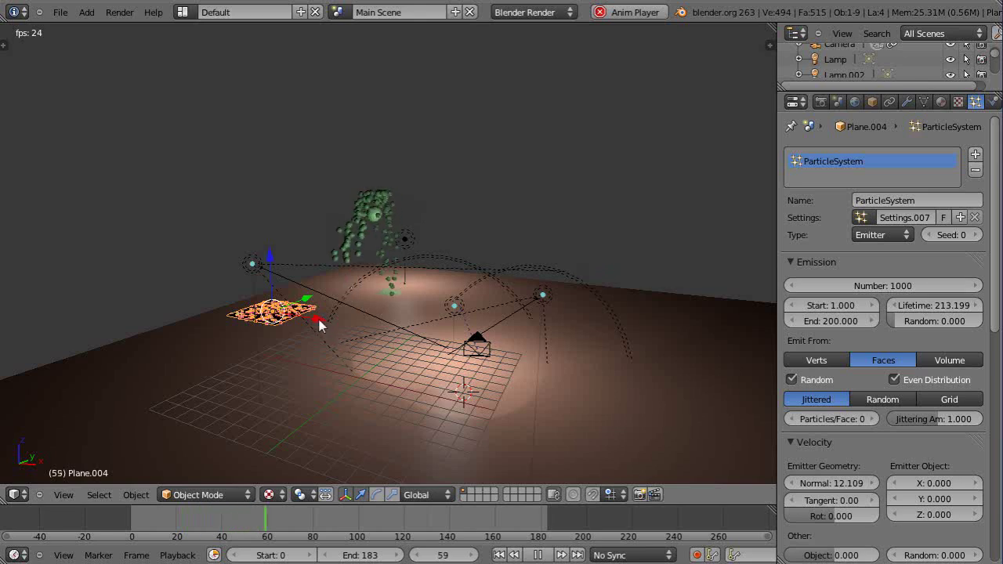
key(g)
key(x)
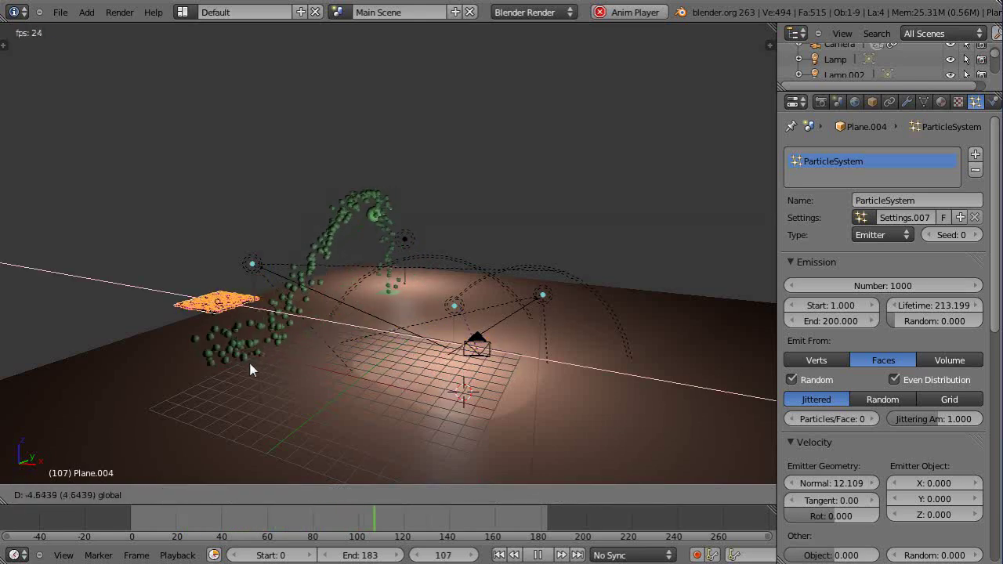
click(416, 395)
- Move the purple target plane about 2.4 units in the negative global Y direction
middle_drag(416, 395, 329, 384)
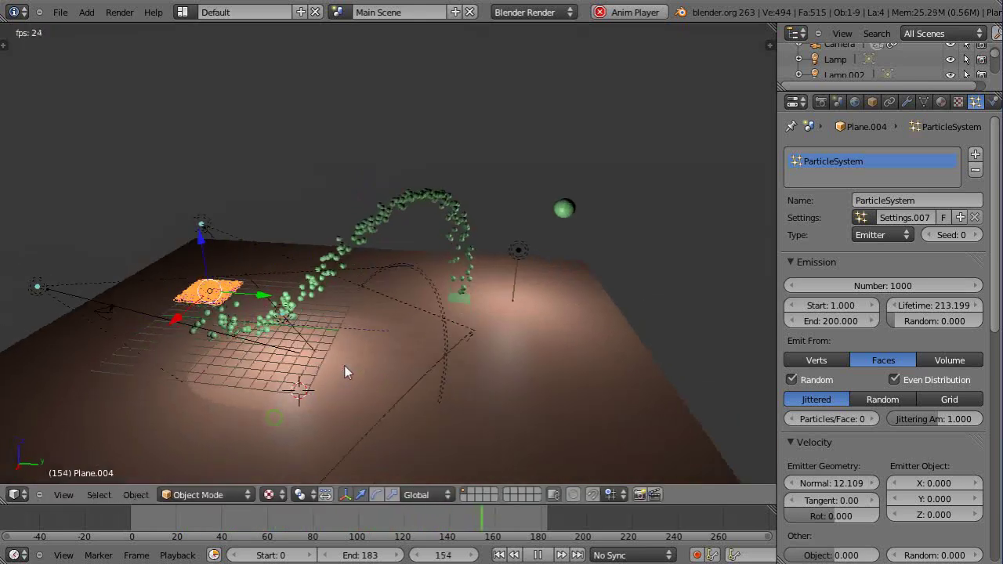
key(g)
key(y)
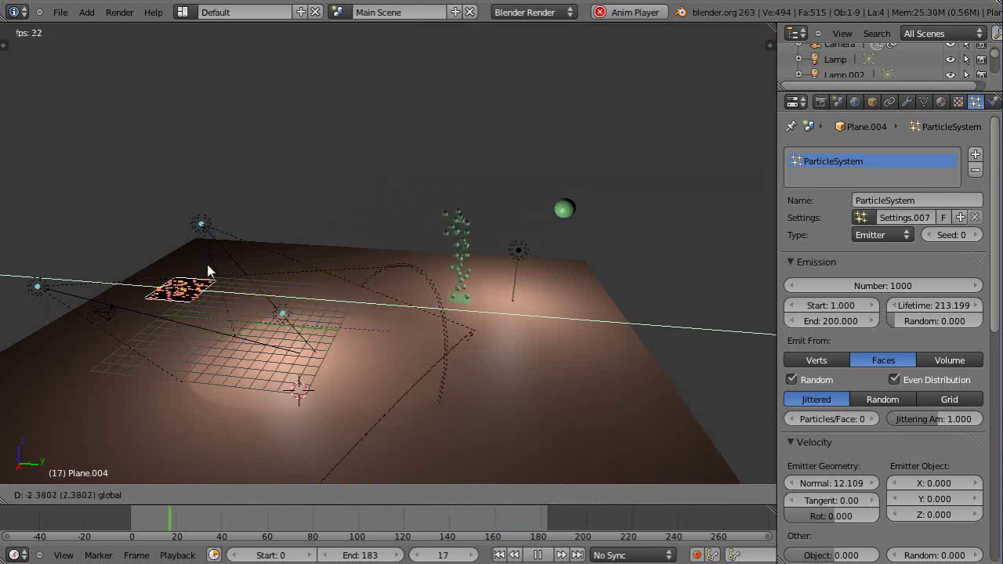
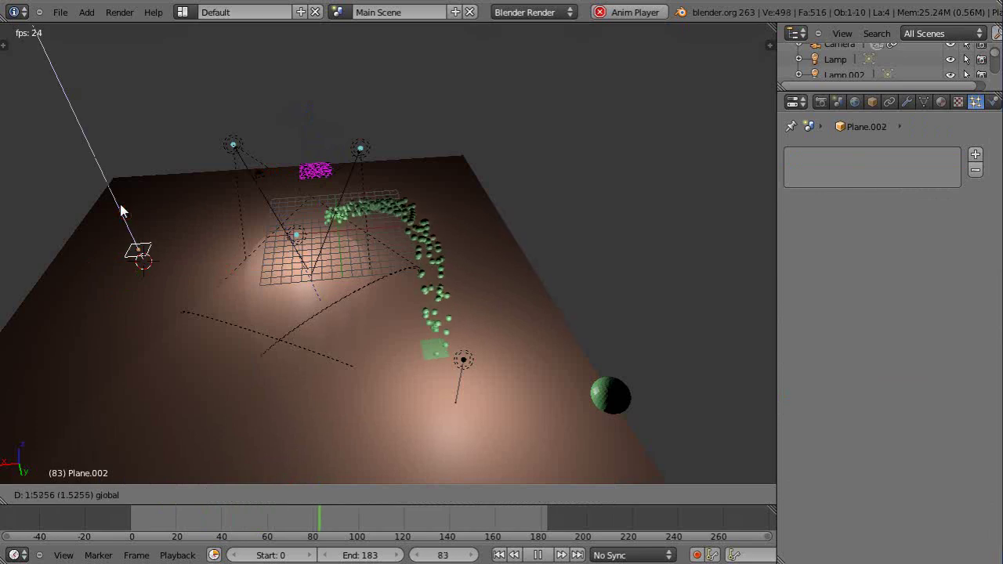
- Place the newly added plane about 1.5 units higher along Z and scale it by about 1.36
click(152, 274)
key(s)
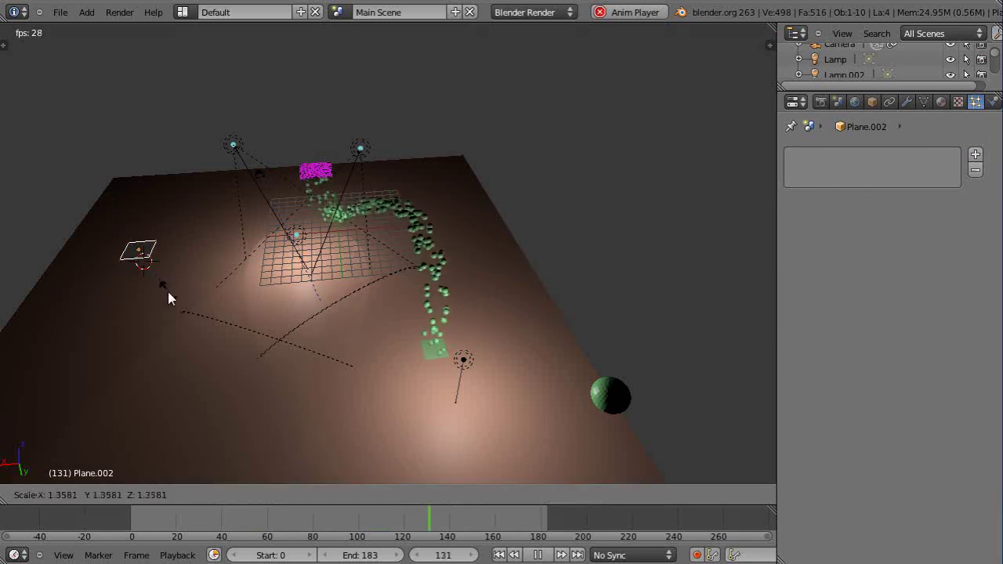
click(168, 294)
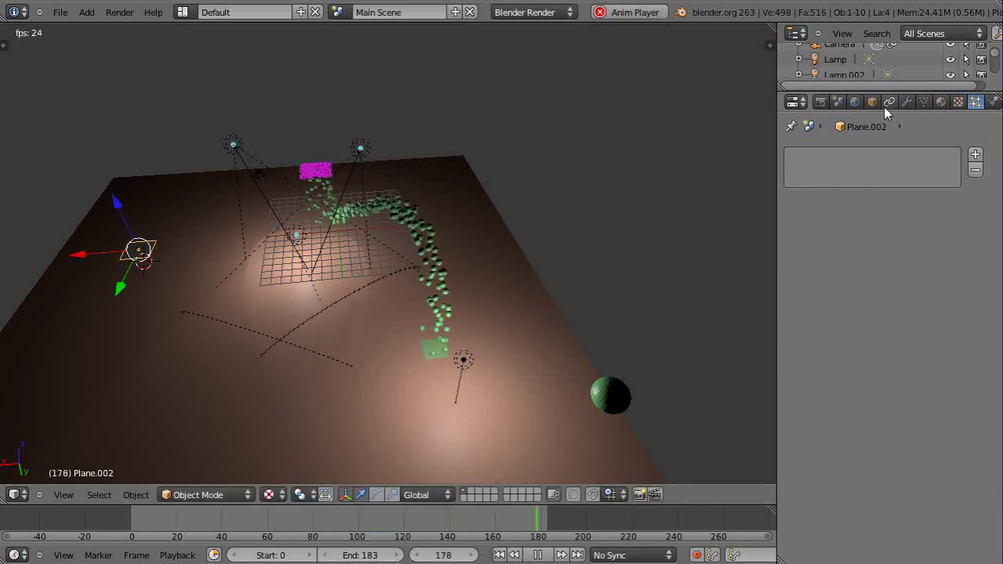
- Assign the existing blue material, Material.006, to the new plane
click(941, 103)
click(792, 207)
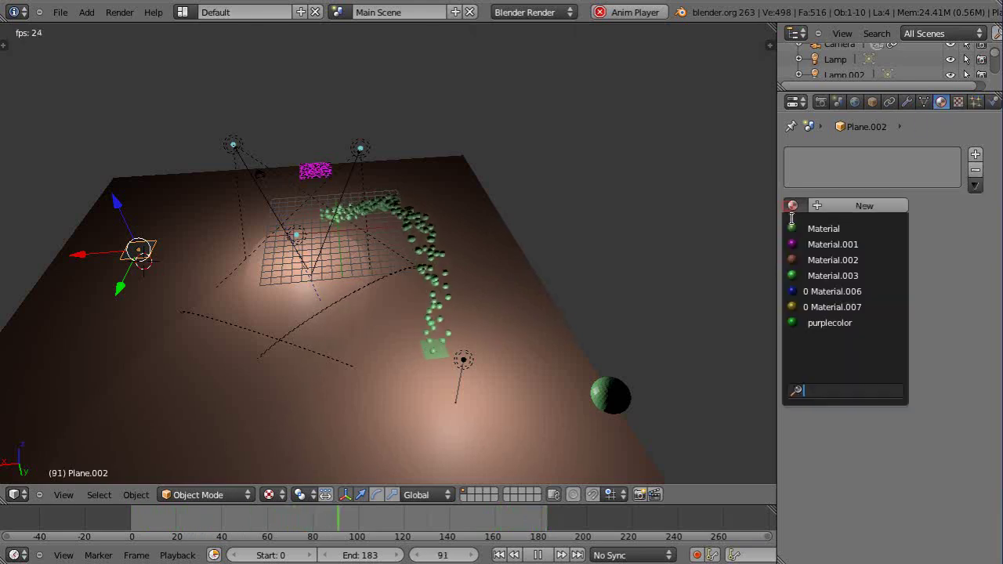
click(796, 290)
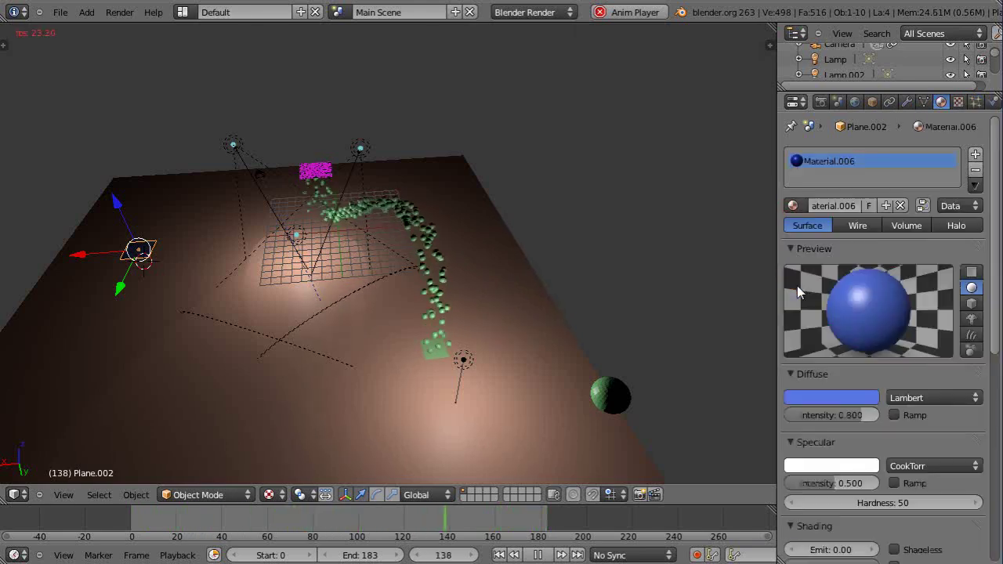
- Place a duplicate of the point lamp above the grid at the blue plane, shifted toward negative Y
right_click(233, 148)
right_click(297, 238)
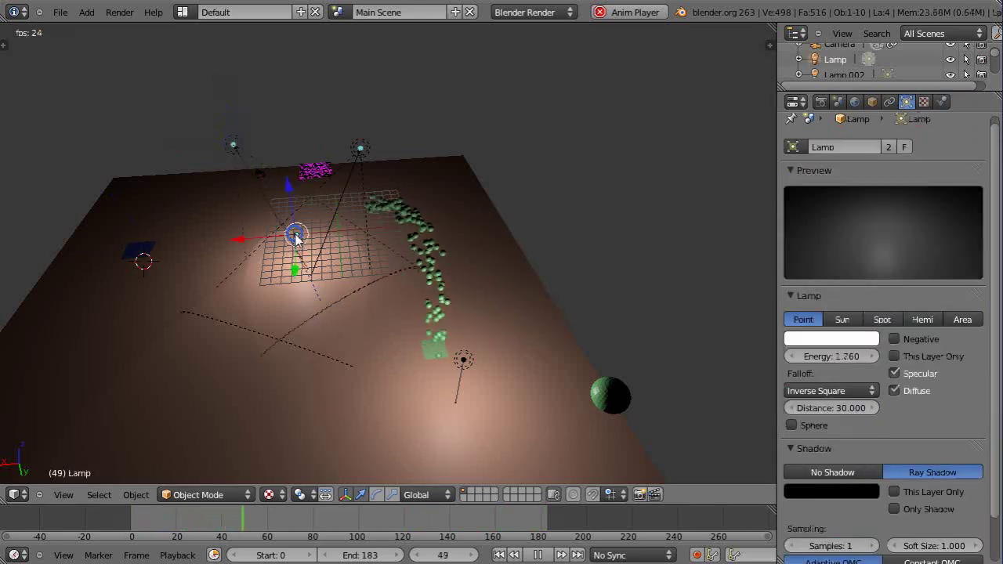
key(shift+d)
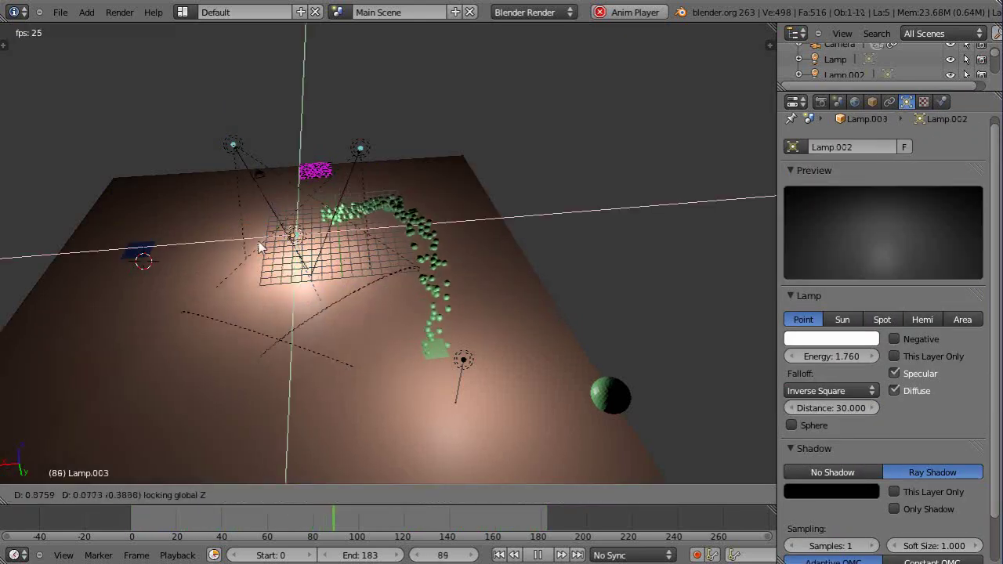
click(141, 245)
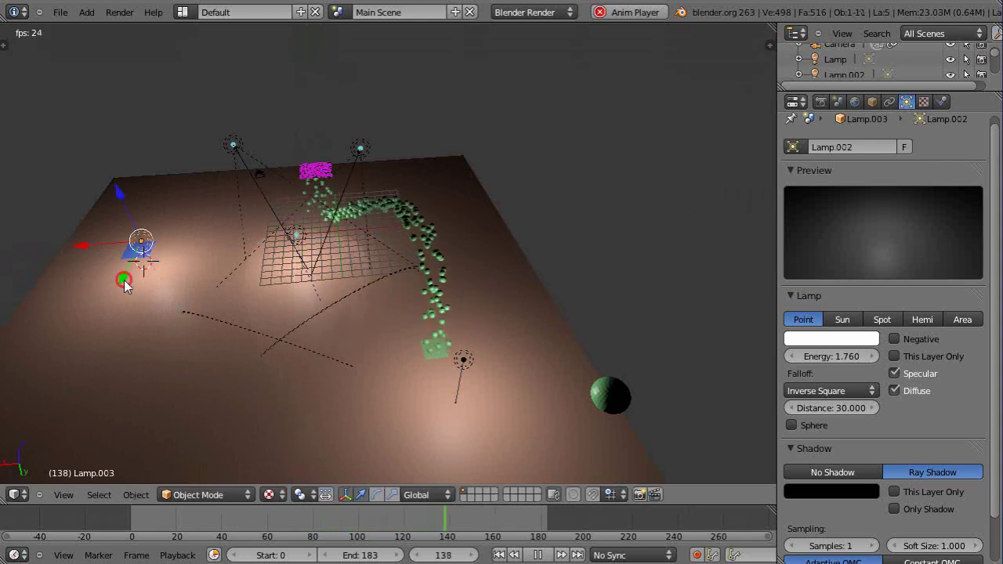
drag(124, 280, 146, 242)
- Add a particle system to the blue plane and set its physics type to Keyed
right_click(139, 249)
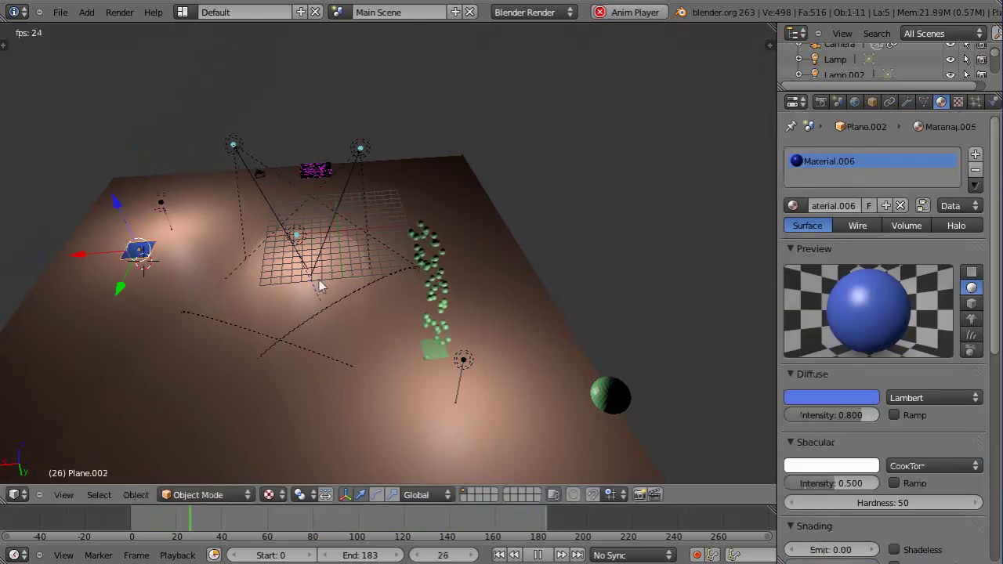
click(976, 103)
click(975, 154)
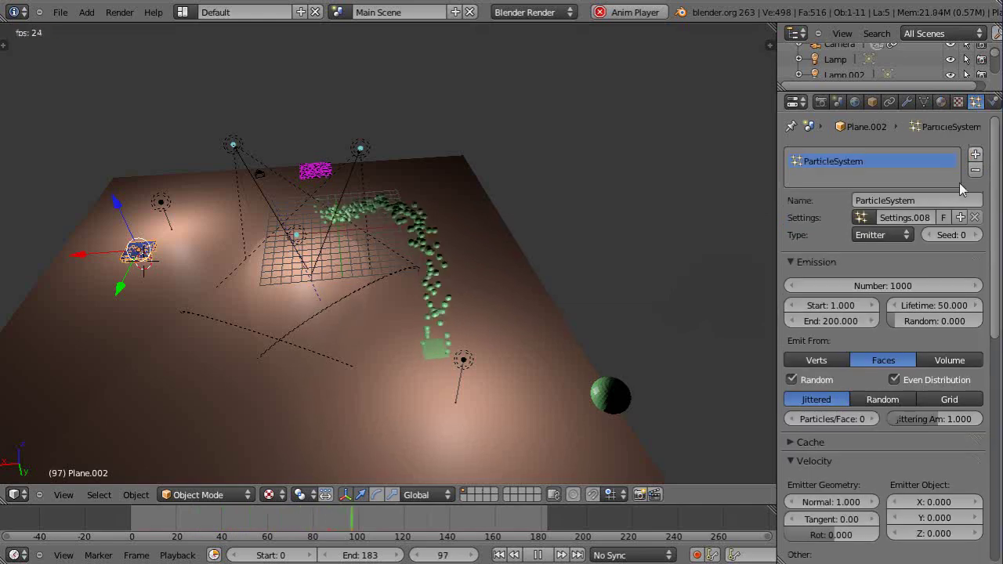
click(993, 291)
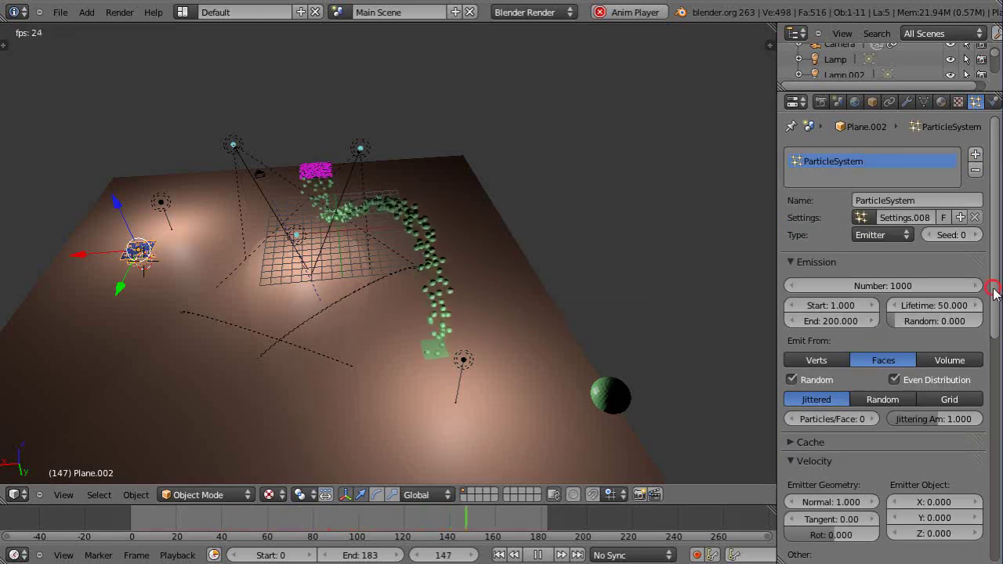
drag(993, 292, 991, 480)
click(883, 269)
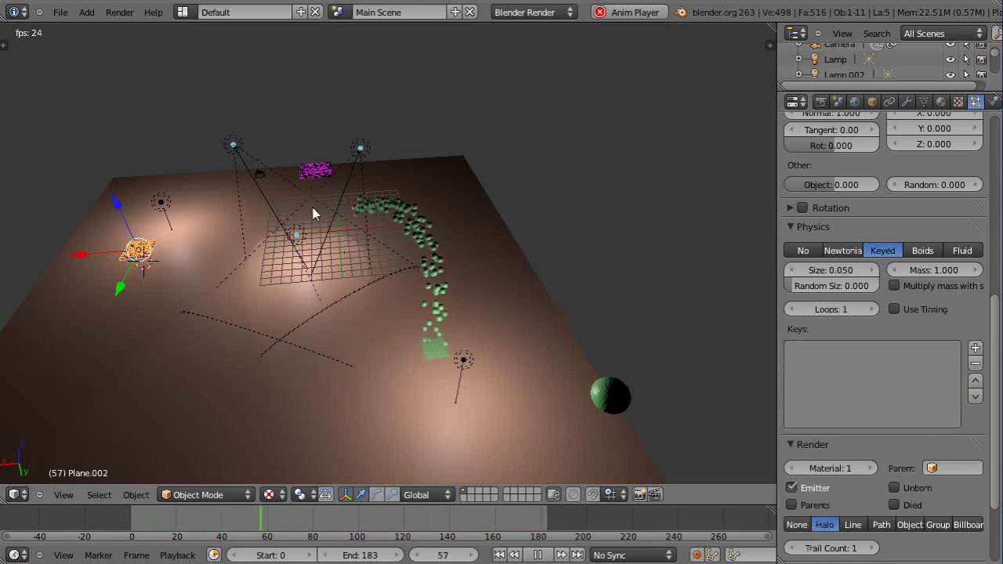
- Add two keys to the blue plane's keyed physics and try to assign Plane.002 as the second key's object
right_click(318, 173)
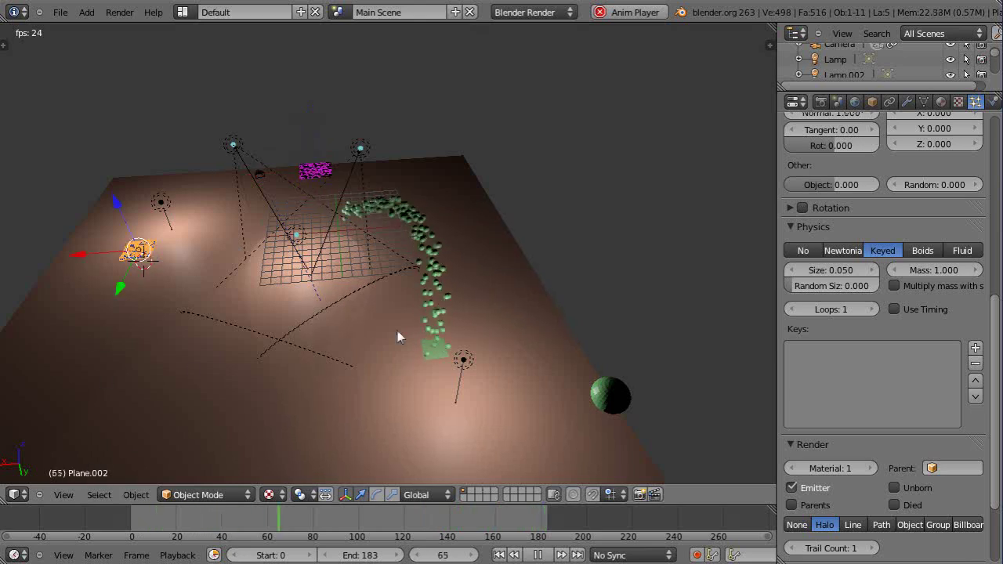
click(976, 344)
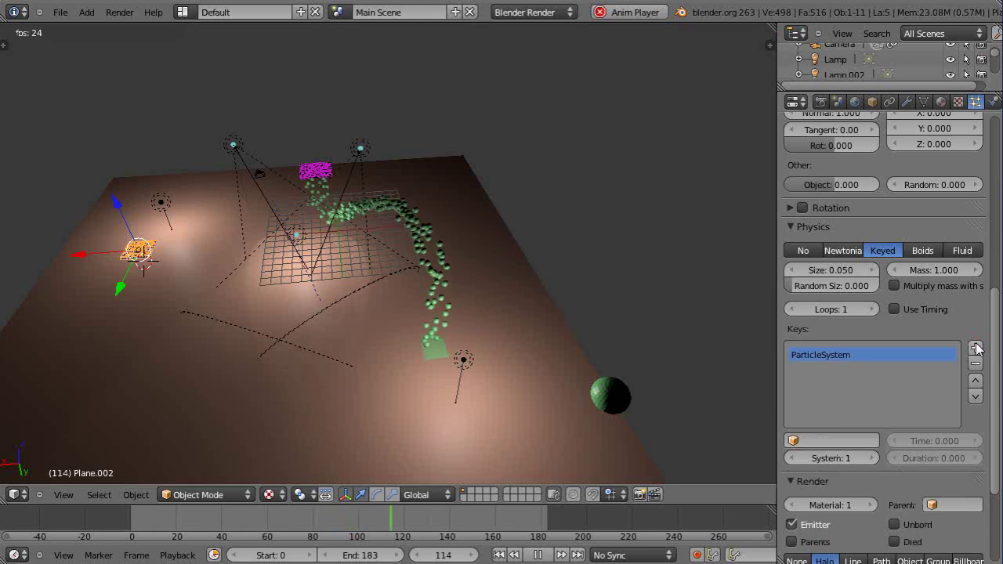
click(817, 440)
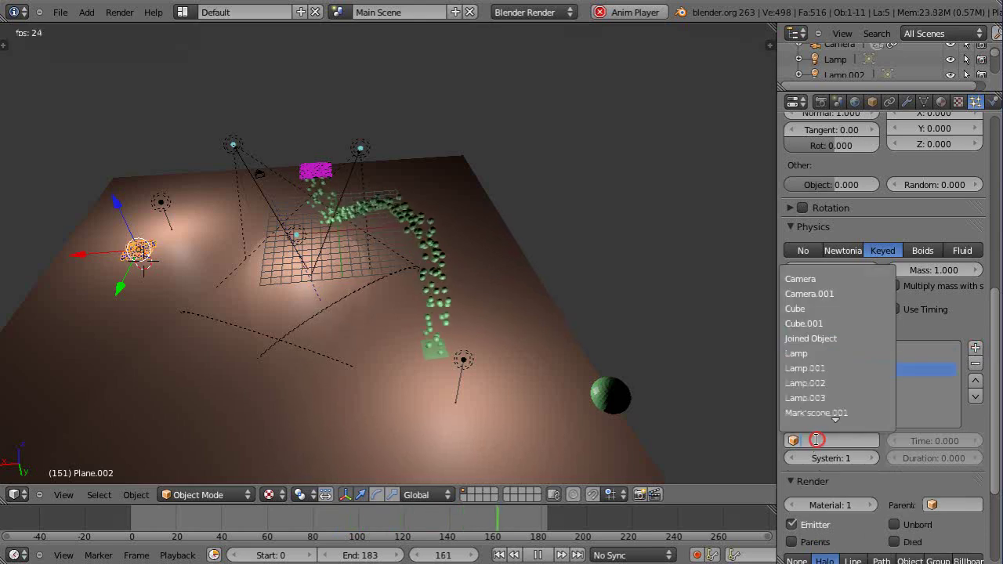
scroll(831, 376, down, 4)
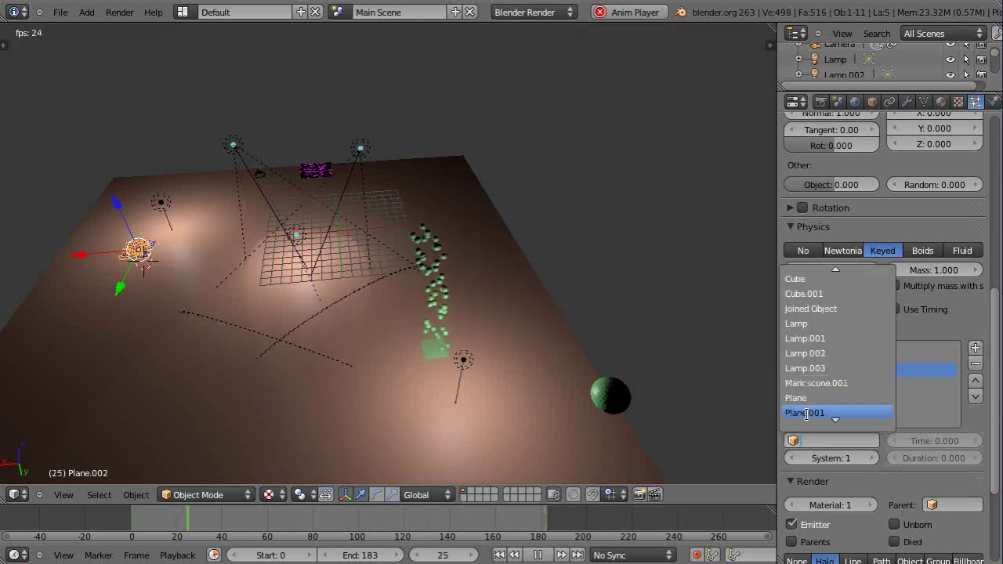
scroll(808, 404, down, 3)
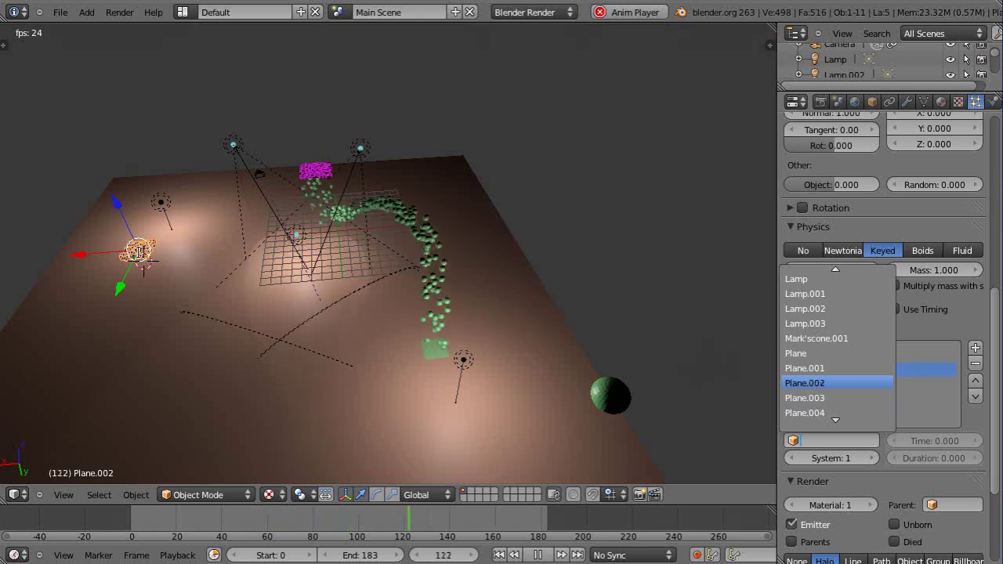
click(805, 383)
- Select the blue and purple planes in turn to check their object names
right_click(142, 257)
right_click(142, 258)
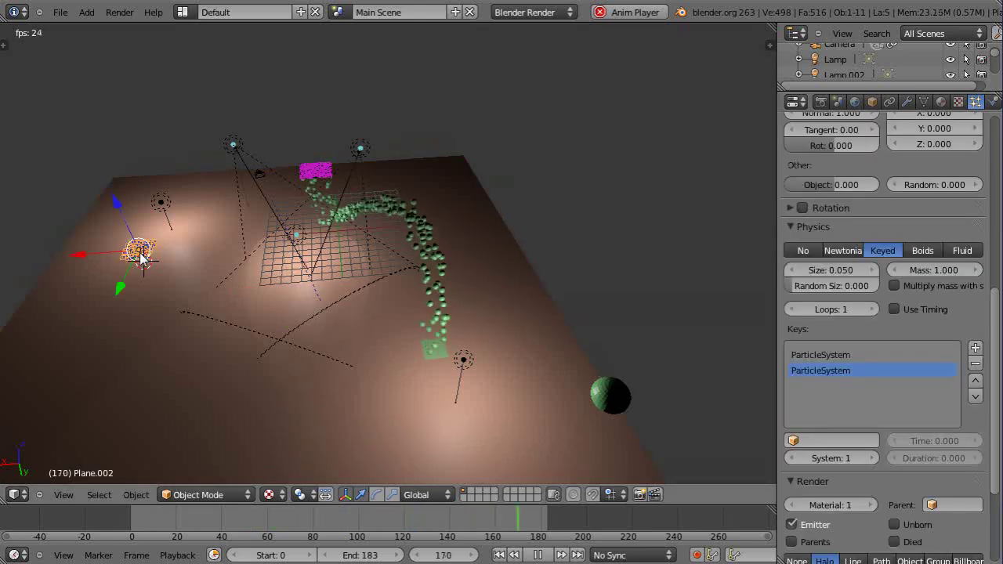
right_click(317, 174)
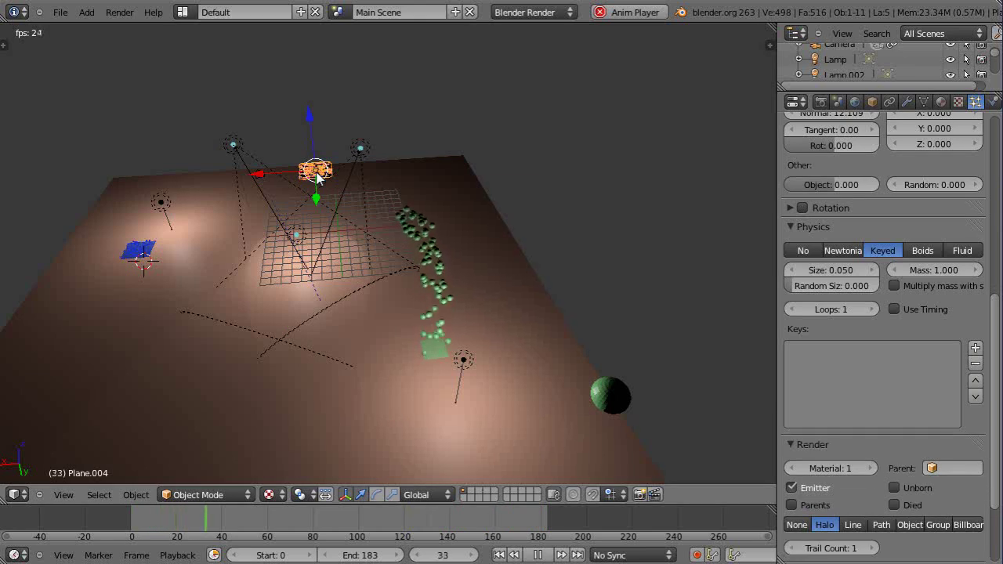
right_click(135, 250)
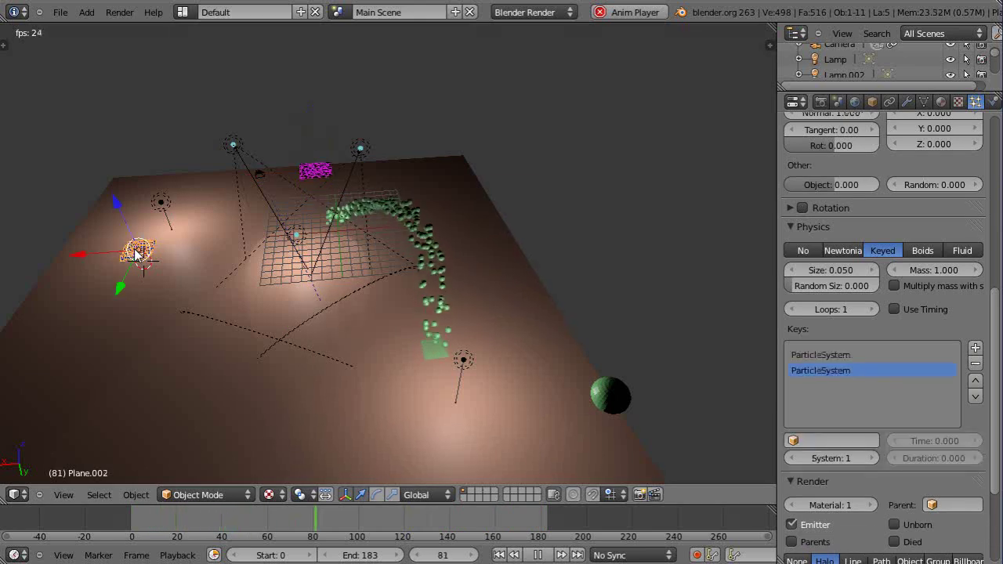
right_click(317, 174)
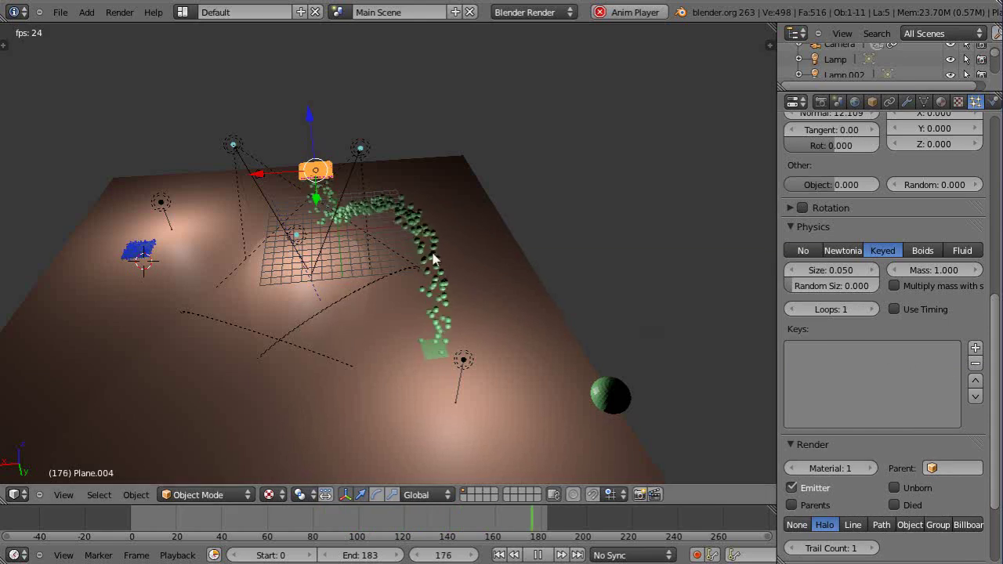
- Add two keys to the purple plane's keyed physics and assign Plane.002 as the second key's object
click(976, 348)
click(976, 348)
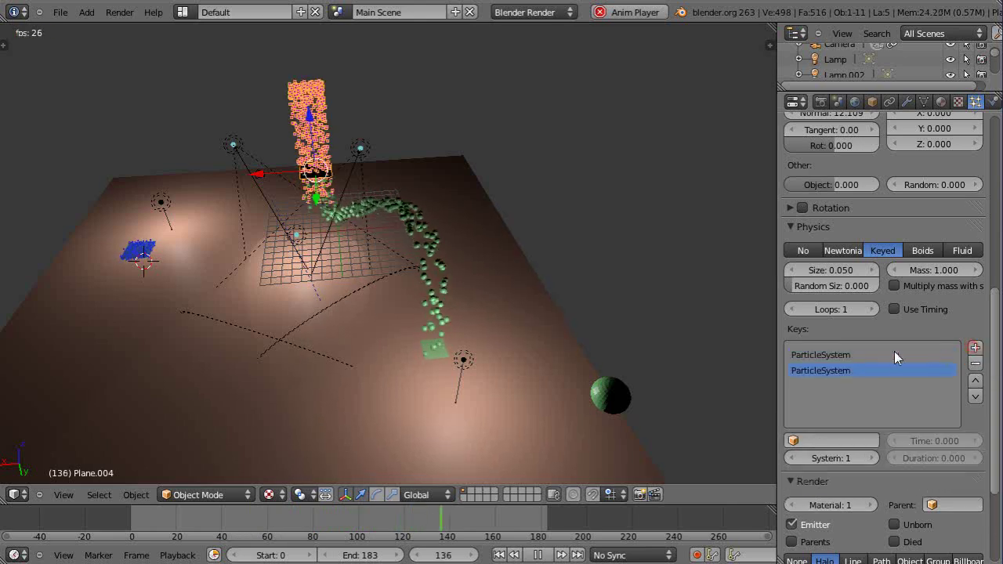
click(826, 439)
scroll(831, 415, down, 10)
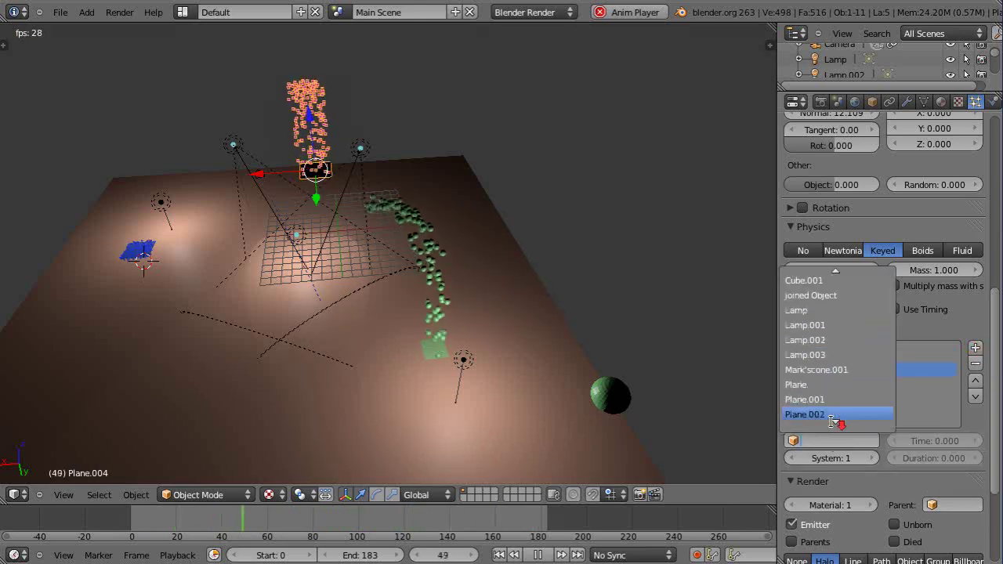
click(812, 370)
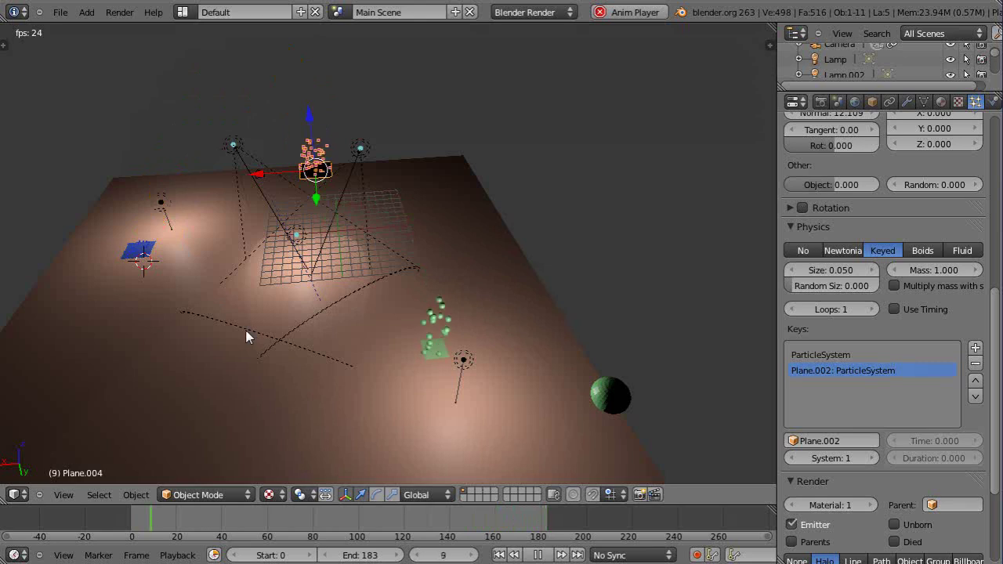
- Move the blue plane across the floor toward positive Y and negative X, closer to the grid
middle_drag(129, 326, 108, 333)
right_click(83, 365)
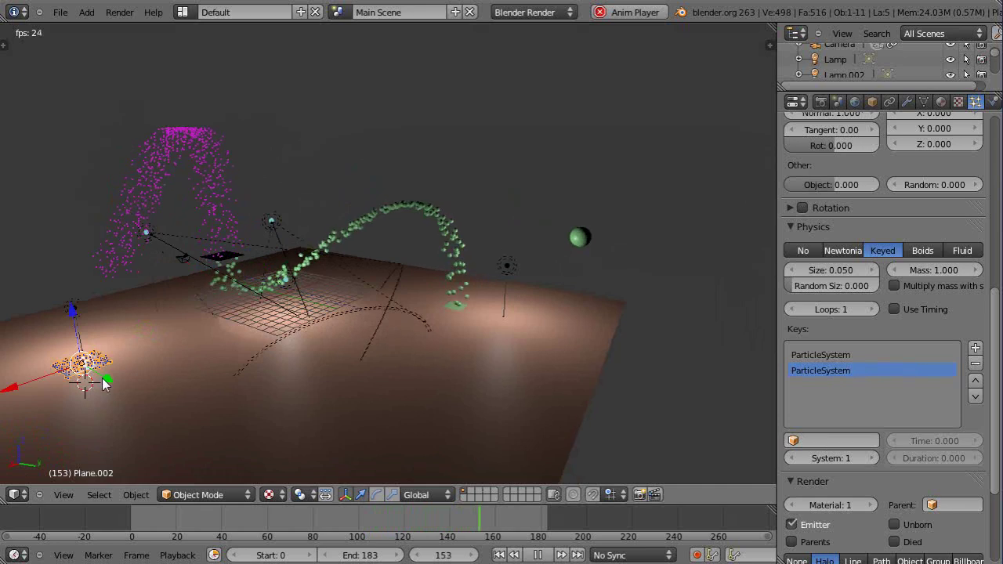
key(g)
key(x)
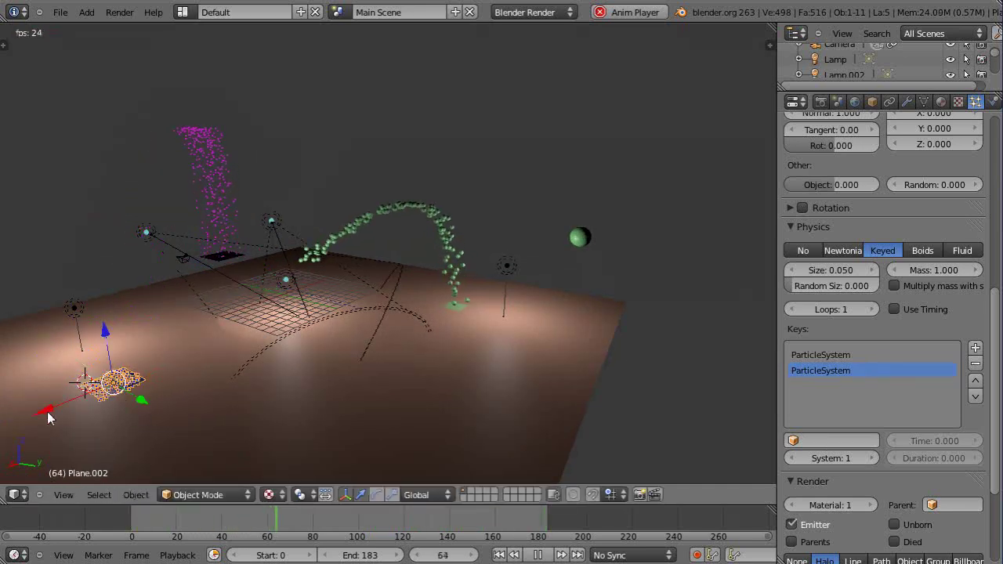
key(x)
click(104, 414)
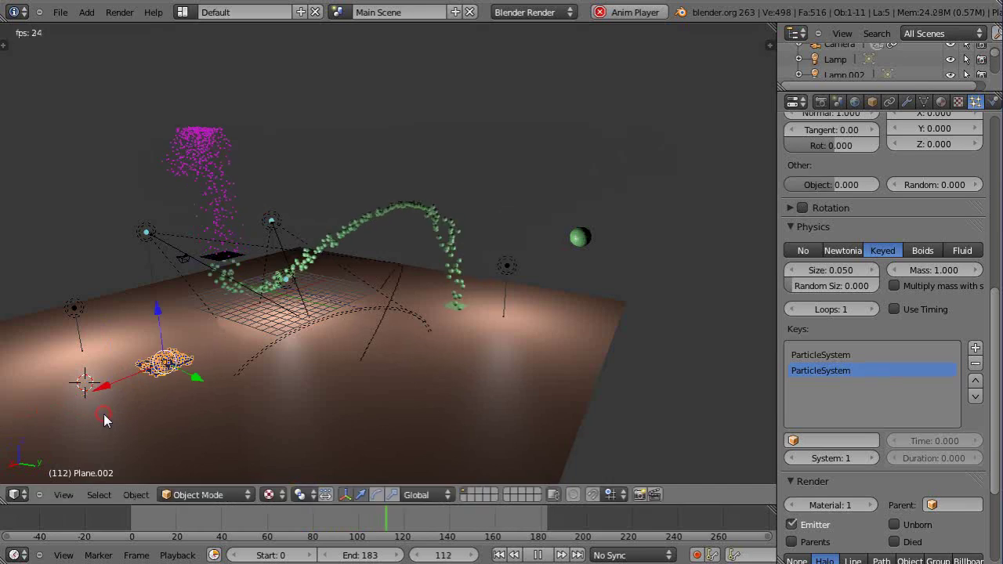
- View the particle arcs from the side and select the green sphere above the floor
middle_drag(235, 406, 359, 392)
middle_drag(275, 396, 369, 394)
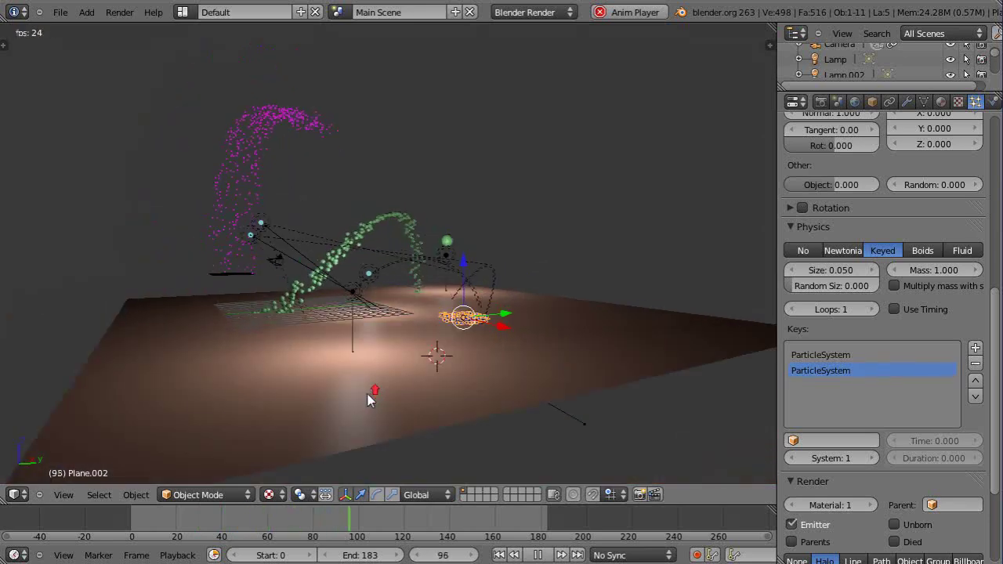
right_click(446, 240)
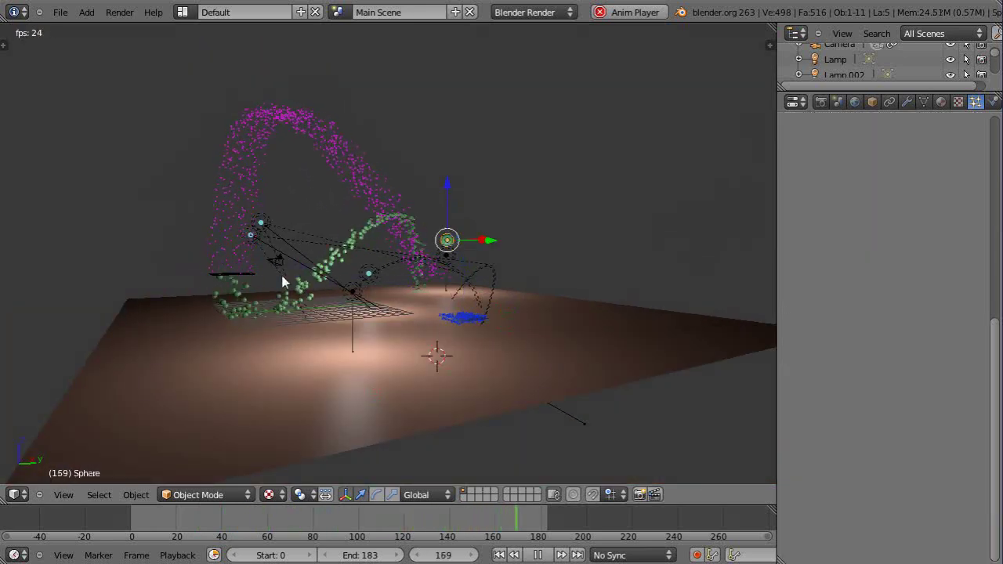